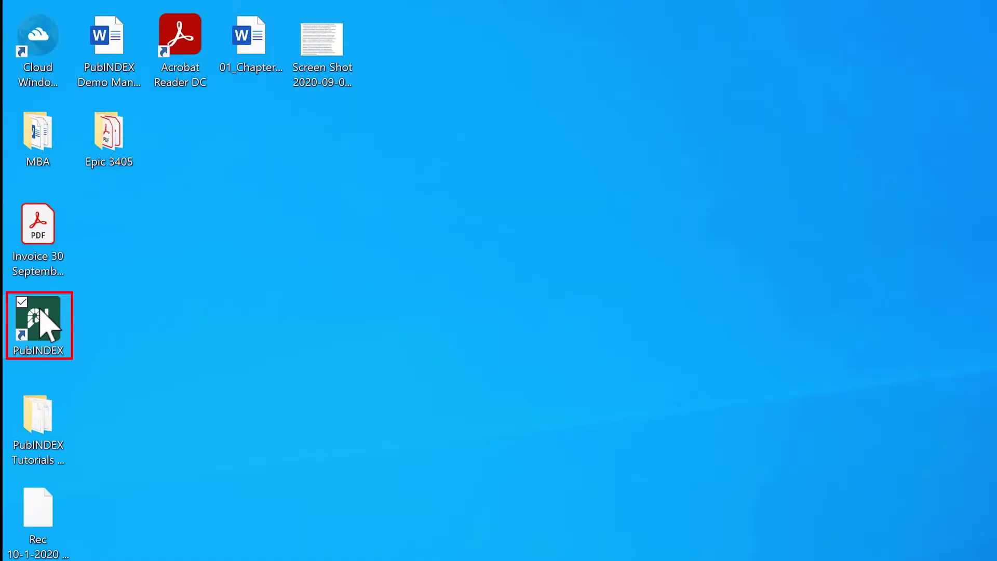
Launch PubINDEX, sign in, and choose the PubINDEX Demo Manuscript file for upload
{"action": "double_click", "coordinate": [41, 311]}
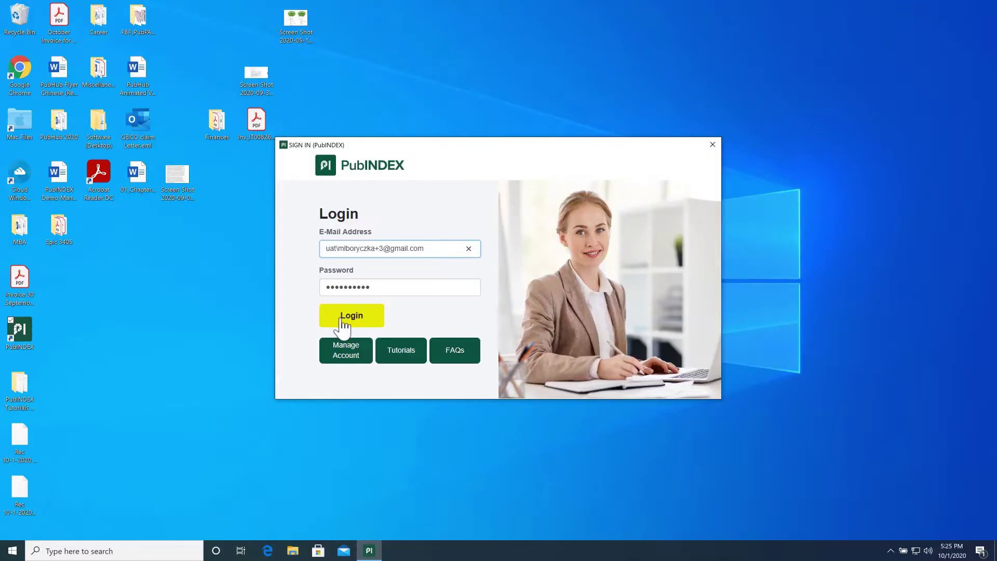
{"action": "left_click", "coordinate": [343, 324]}
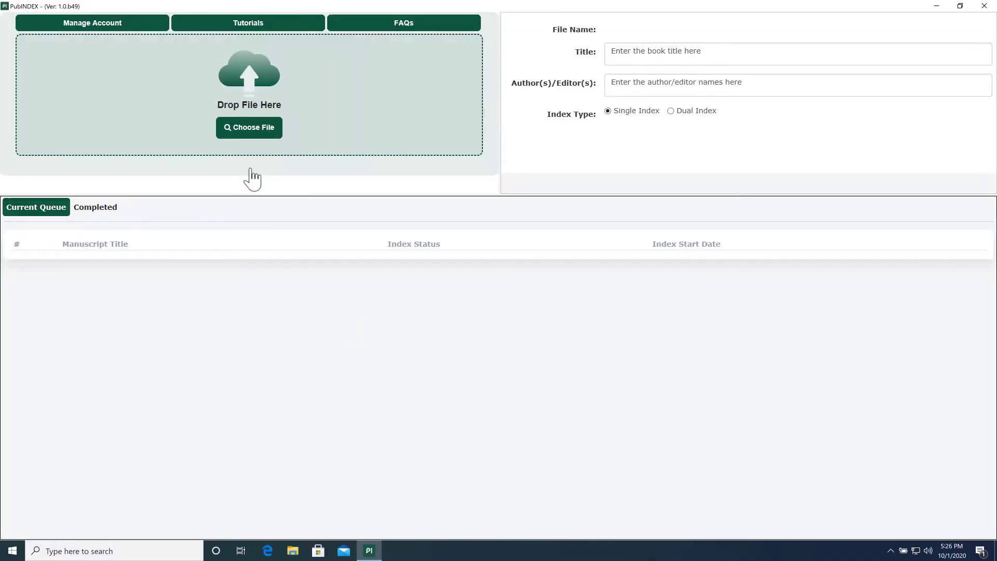
{"action": "left_click", "coordinate": [251, 136]}
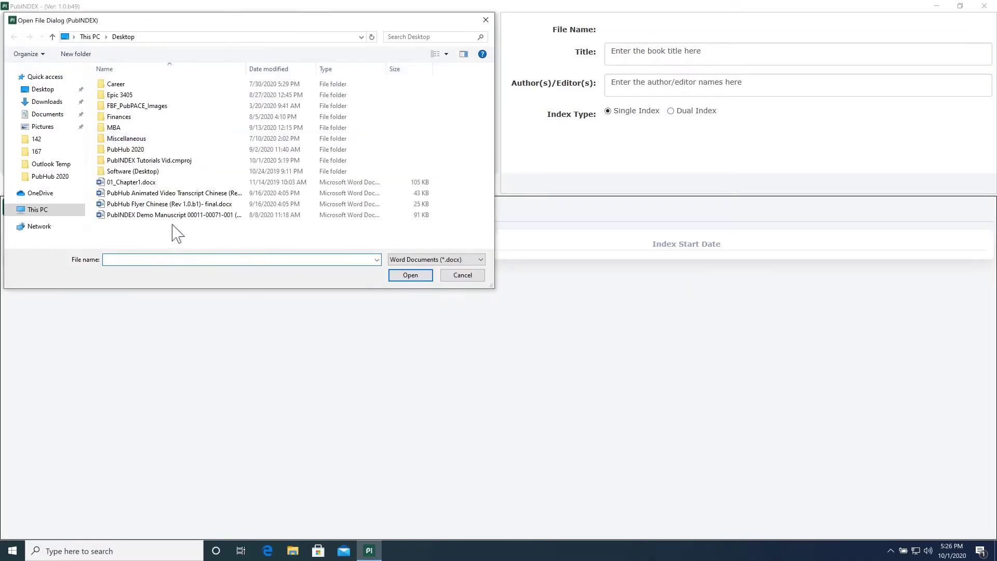
{"action": "double_click", "coordinate": [170, 215]}
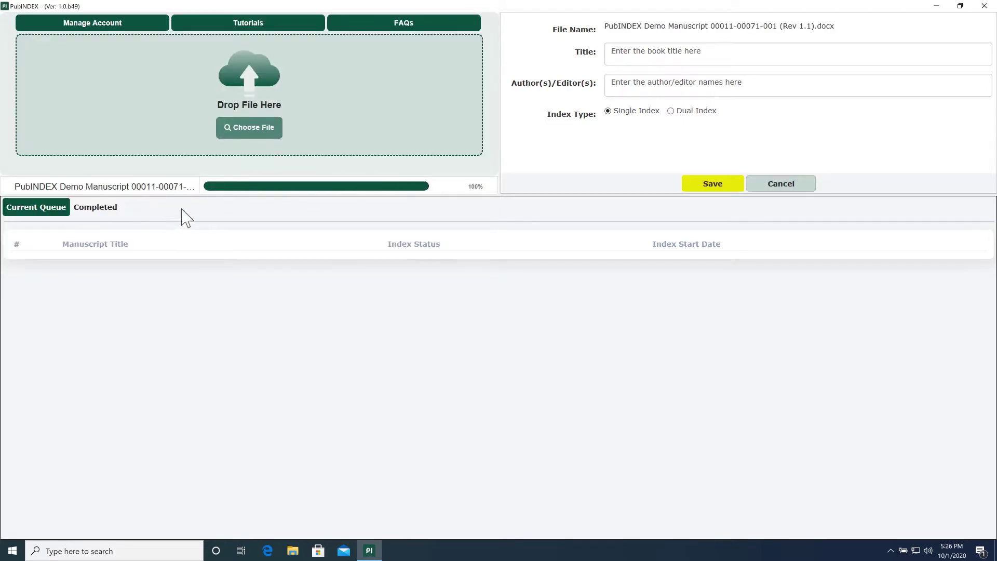
Save the manuscript to the queue as 'Title 1' by Author 1 and start indexing it in Word
{"action": "left_click", "coordinate": [623, 59]}
{"action": "type", "text": "Title 1"}
{"action": "key", "text": "Tab"}
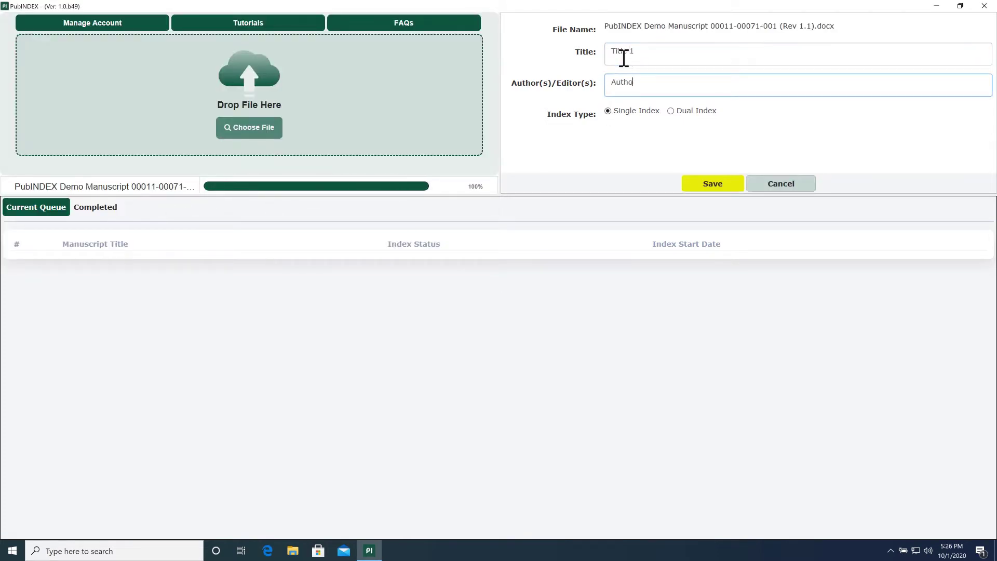
{"action": "left_click", "coordinate": [708, 184]}
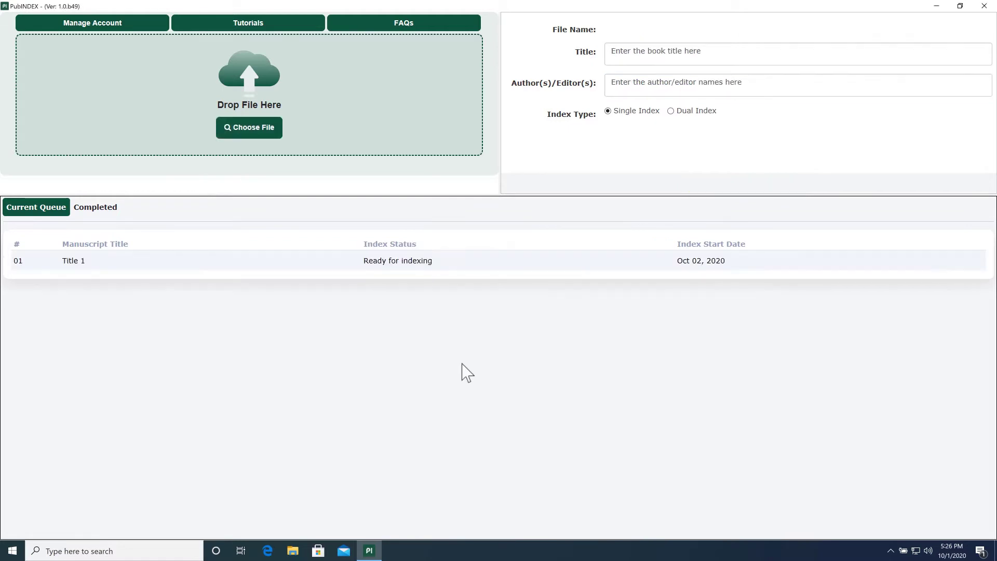
{"action": "left_click", "coordinate": [340, 270]}
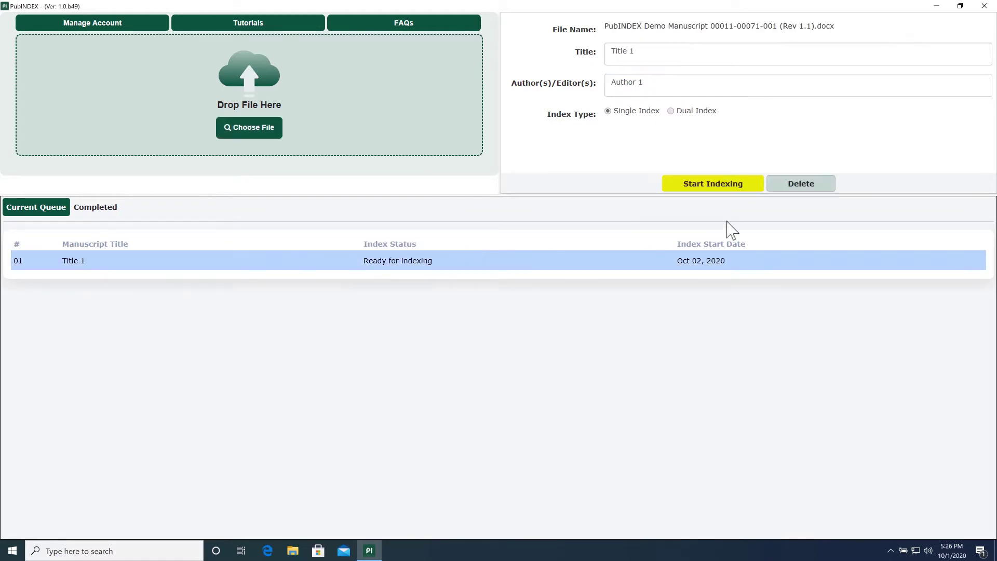
{"action": "left_click", "coordinate": [739, 185]}
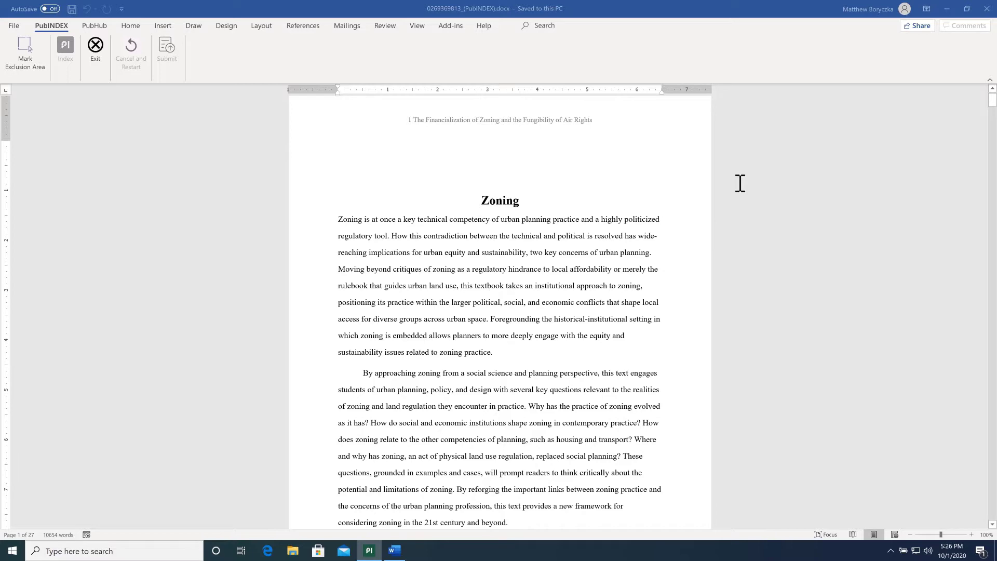
Mark an exclusion area selecting from the Zoning heading through the end of the abstract
{"action": "left_click", "coordinate": [25, 52]}
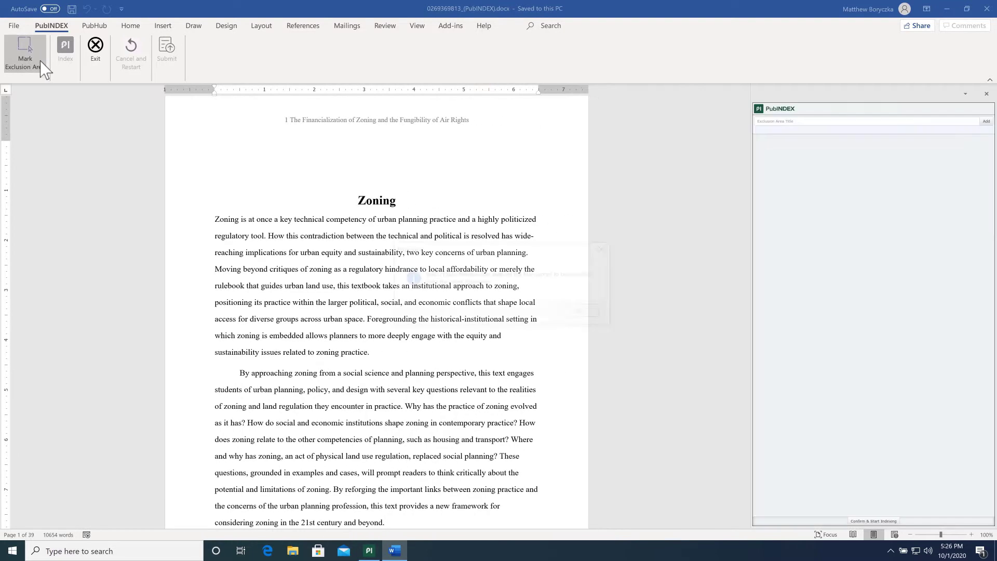
{"action": "left_click", "coordinate": [598, 309]}
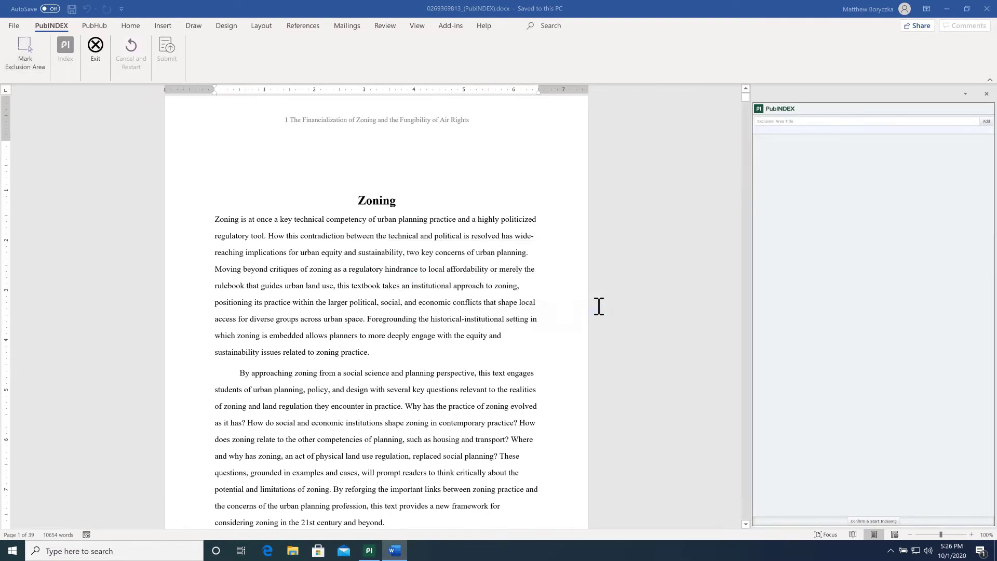
{"action": "left_click", "coordinate": [340, 202]}
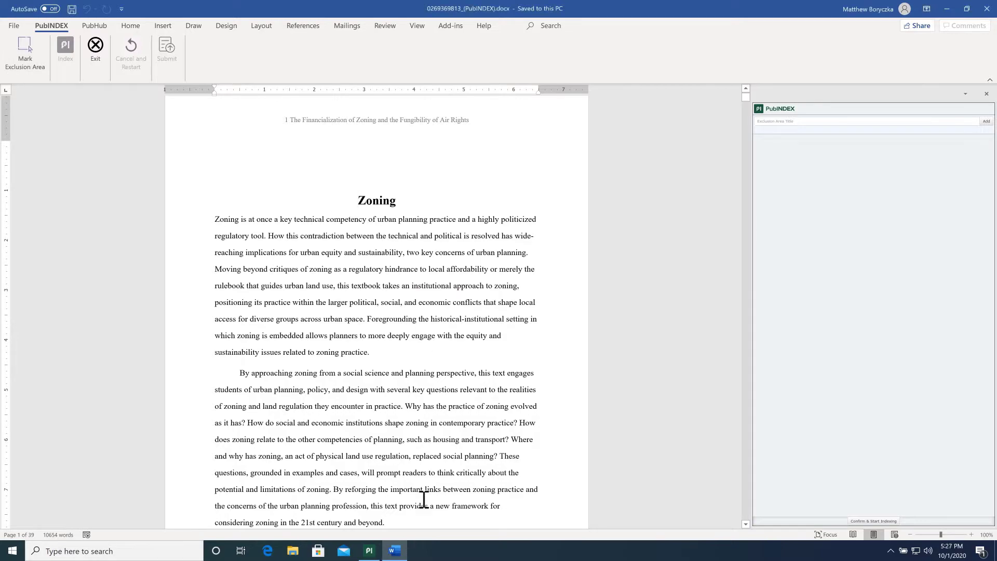
{"action": "key", "text": "shift+Down"}
{"action": "key", "text": "shift+Down"}
{"action": "key", "text": "shift+Down"}
{"action": "key", "text": "shift+Down"}
{"action": "key", "text": "shift+Down"}
{"action": "key", "text": "shift+Down"}
{"action": "key", "text": "shift+Down"}
{"action": "key", "text": "shift+Down"}
{"action": "key", "text": "shift+Down"}
{"action": "key", "text": "shift+Down"}
{"action": "key", "text": "shift+Down"}
{"action": "key", "text": "shift+Down"}
{"action": "key", "text": "shift+Down"}
{"action": "key", "text": "shift+Down"}
{"action": "key", "text": "shift+Down"}
{"action": "key", "text": "shift+Down"}
{"action": "key", "text": "shift+Down"}
{"action": "key", "text": "shift+Down"}
{"action": "key", "text": "shift+Down"}
{"action": "key", "text": "shift+Down"}
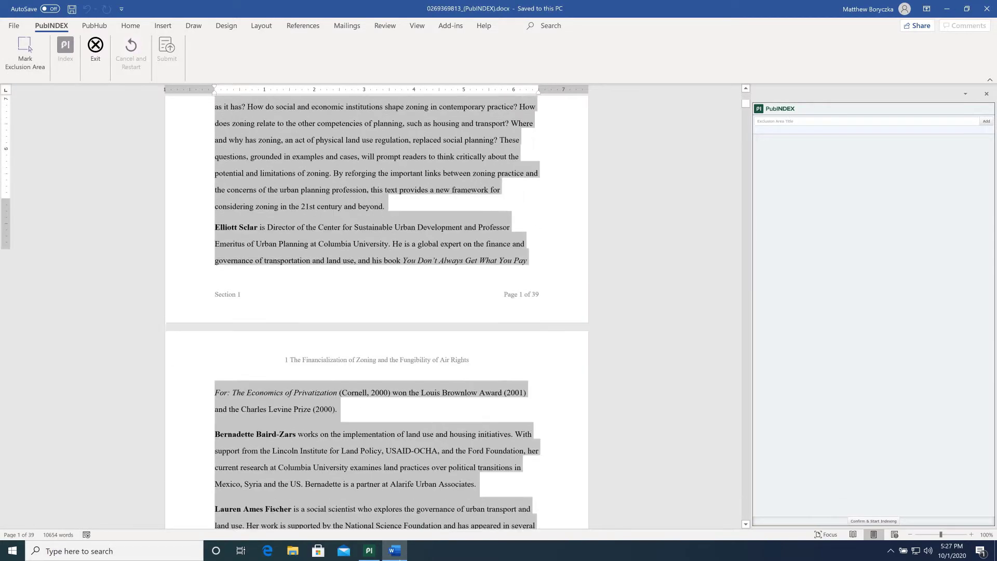
{"action": "key", "text": "shift+Down"}
{"action": "key", "text": "shift+Down"}
{"action": "key", "text": "shift+Down"}
{"action": "key", "text": "shift+Down"}
{"action": "key", "text": "shift+Down"}
{"action": "key", "text": "shift+Down"}
{"action": "key", "text": "shift+Down"}
{"action": "key", "text": "shift+Down"}
{"action": "key", "text": "shift+Down"}
{"action": "key", "text": "shift+Down"}
{"action": "key", "text": "shift+Down"}
{"action": "key", "text": "shift+Down"}
{"action": "key", "text": "shift+Down"}
{"action": "key", "text": "shift+Down"}
{"action": "key", "text": "shift+Down"}
{"action": "key", "text": "shift+Down"}
{"action": "key", "text": "shift+Down"}
{"action": "key", "text": "shift+Down"}
{"action": "key", "text": "shift+Down"}
{"action": "key", "text": "shift+Down"}
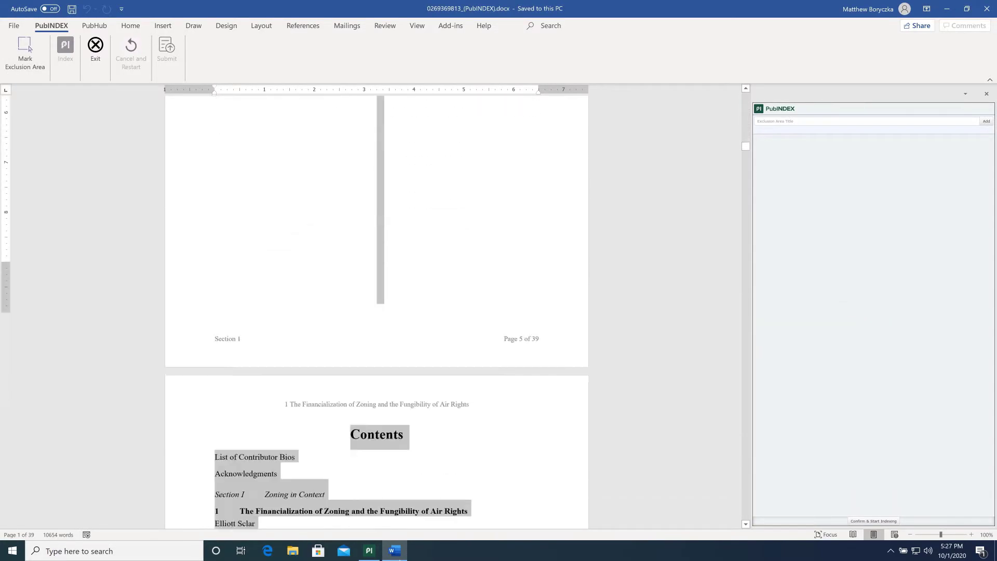
{"action": "key", "text": "shift+Down"}
{"action": "key", "text": "shift+Down"}
{"action": "key", "text": "shift+Down"}
{"action": "key", "text": "shift+Down"}
{"action": "key", "text": "shift+Down"}
{"action": "key", "text": "shift+Down"}
{"action": "key", "text": "shift+Down"}
{"action": "key", "text": "shift+Down"}
{"action": "key", "text": "shift+Down"}
{"action": "key", "text": "shift+Down"}
{"action": "key", "text": "shift+Down"}
{"action": "key", "text": "shift+Down"}
{"action": "key", "text": "shift+Down"}
{"action": "key", "text": "shift+Down"}
{"action": "key", "text": "shift+Down"}
{"action": "key", "text": "shift+Down"}
{"action": "key", "text": "shift+Down"}
{"action": "key", "text": "shift+Down"}
{"action": "key", "text": "shift+Down"}
{"action": "key", "text": "shift+Down"}
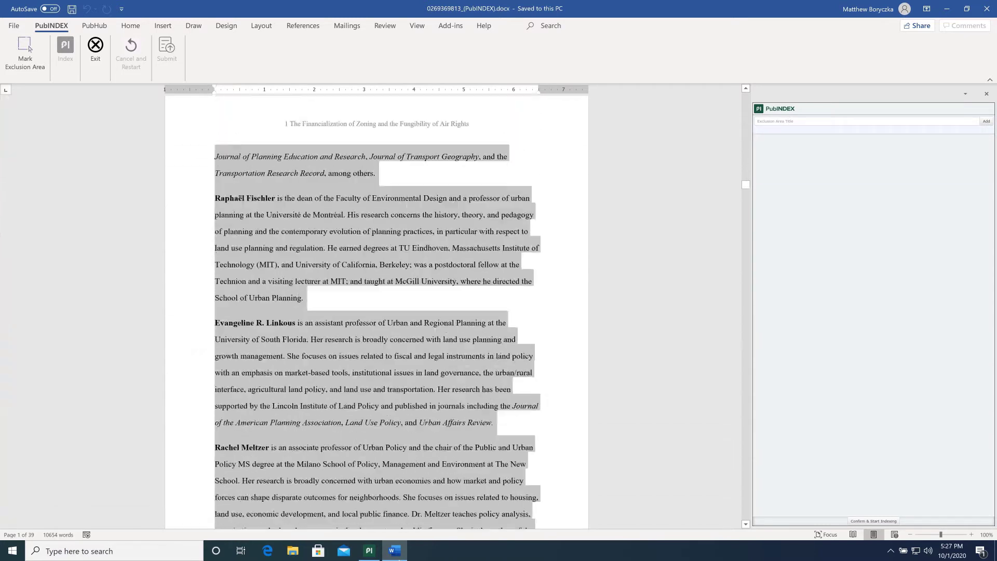
{"action": "key", "text": "shift+Down"}
{"action": "key", "text": "shift+Down"}
{"action": "key", "text": "shift+Down"}
{"action": "key", "text": "shift+Down"}
{"action": "key", "text": "shift+Down"}
{"action": "key", "text": "shift+Down"}
{"action": "key", "text": "shift+Down"}
{"action": "key", "text": "shift+Down"}
{"action": "key", "text": "shift+Down"}
{"action": "key", "text": "shift+Down"}
{"action": "key", "text": "shift+Down"}
{"action": "key", "text": "shift+Down"}
{"action": "key", "text": "shift+Down"}
{"action": "key", "text": "shift+Down"}
{"action": "key", "text": "shift+Down"}
{"action": "key", "text": "shift+Down"}
{"action": "key", "text": "shift+Down"}
{"action": "key", "text": "shift+Down"}
{"action": "key", "text": "shift+Down"}
{"action": "key", "text": "shift+Down"}
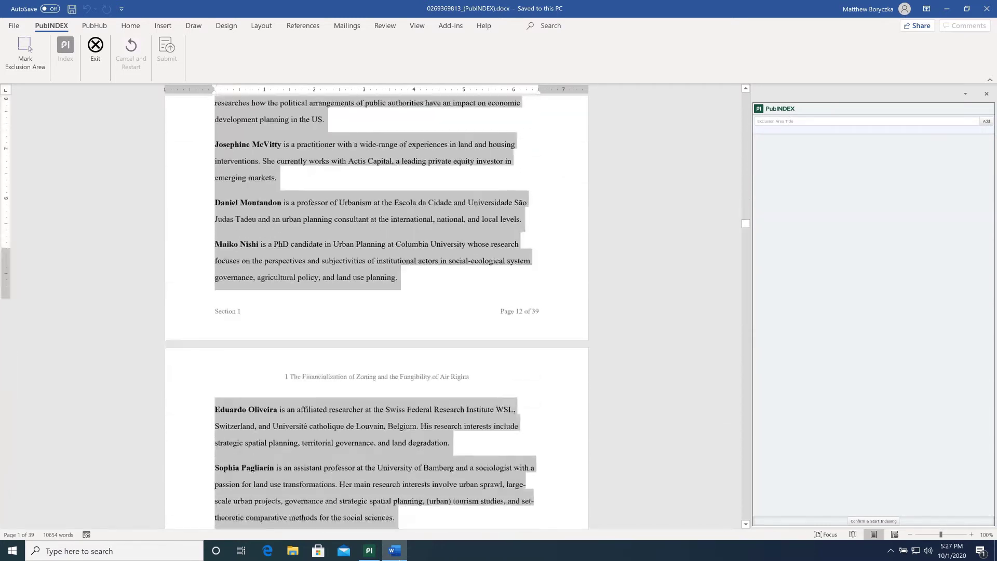
{"action": "key", "text": "shift+Down"}
{"action": "key", "text": "shift+Down"}
{"action": "key", "text": "shift+Down"}
{"action": "key", "text": "shift+Down"}
{"action": "key", "text": "shift+Down"}
{"action": "key", "text": "shift+Down"}
{"action": "key", "text": "shift+Down"}
{"action": "key", "text": "shift+Down"}
{"action": "key", "text": "shift+Down"}
{"action": "key", "text": "shift+Down"}
{"action": "key", "text": "shift+Down"}
{"action": "key", "text": "shift+Down"}
{"action": "key", "text": "shift+Down"}
{"action": "key", "text": "shift+Down"}
{"action": "key", "text": "shift+Down"}
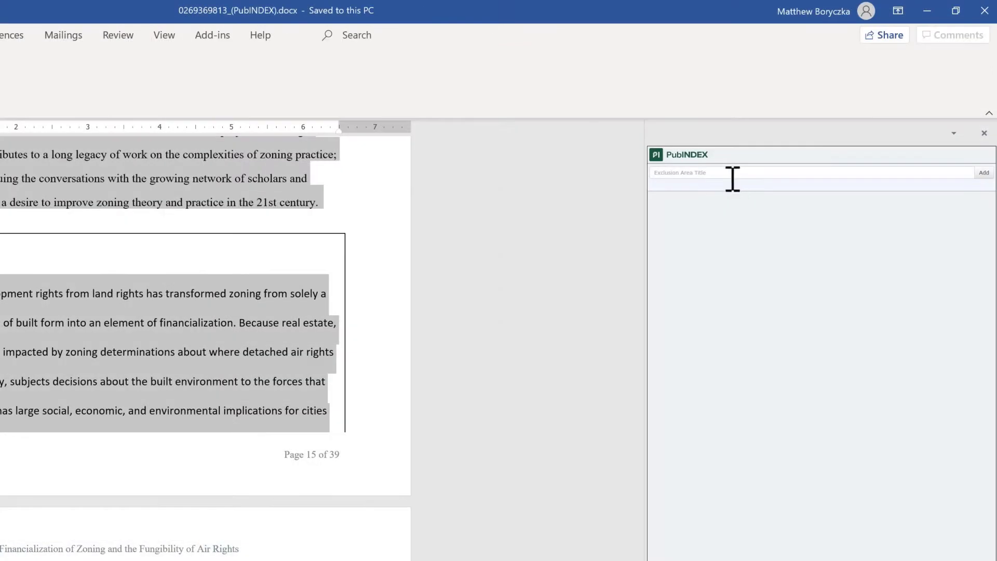
Name the exclusion 'Front Matter', add it, and confirm to start indexing
{"action": "left_click", "coordinate": [812, 124]}
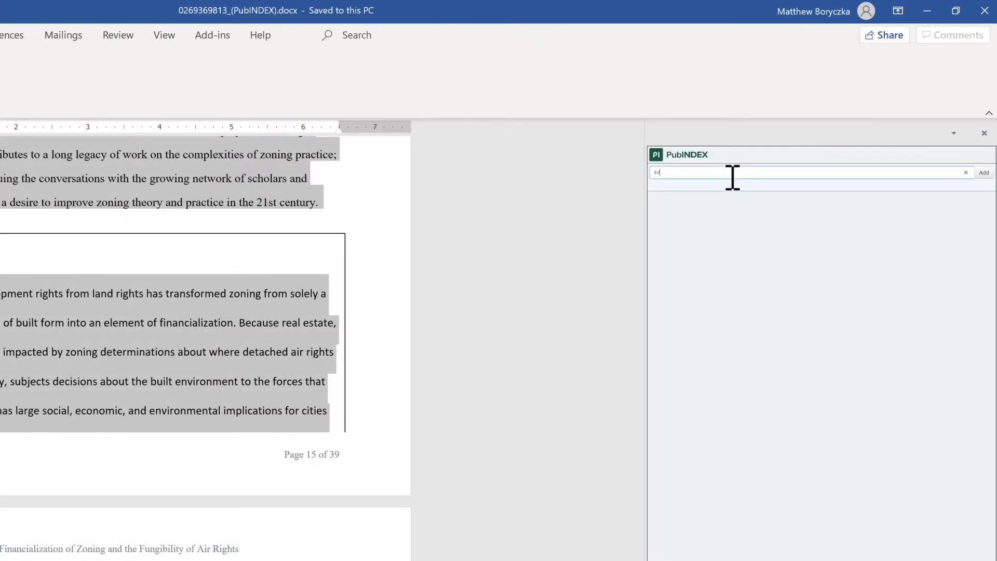
{"action": "type", "text": "Front Matter"}
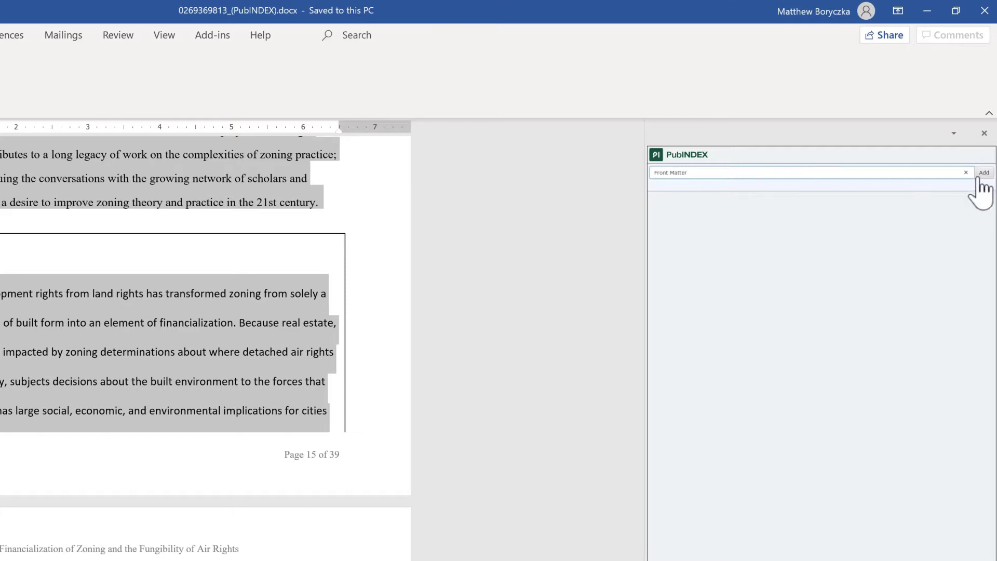
{"action": "left_click", "coordinate": [983, 172]}
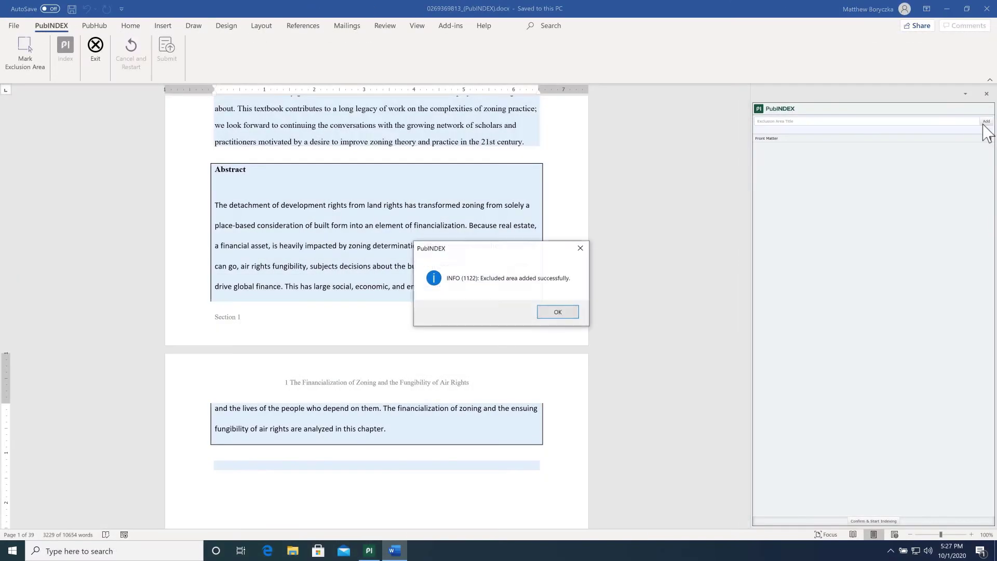
{"action": "left_click", "coordinate": [569, 311]}
{"action": "left_click", "coordinate": [863, 522]}
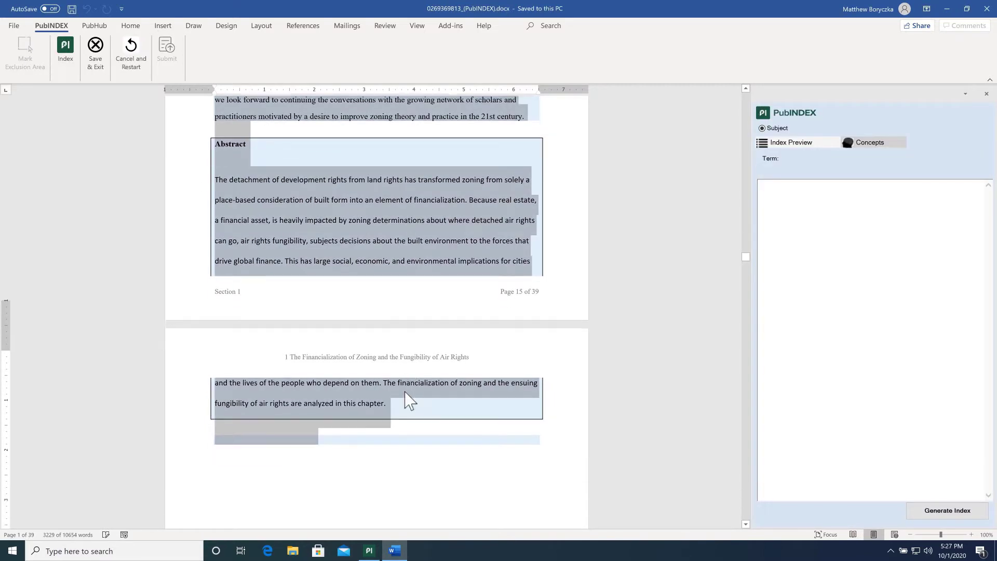
Index 'zoning designers' at its page 17 and 19 occurrences, then jump to the page-19 instance
{"action": "scroll", "coordinate": [407, 401], "scroll_direction": "down", "scroll_amount": 10}
{"action": "scroll", "coordinate": [410, 401], "scroll_direction": "down", "scroll_amount": 5}
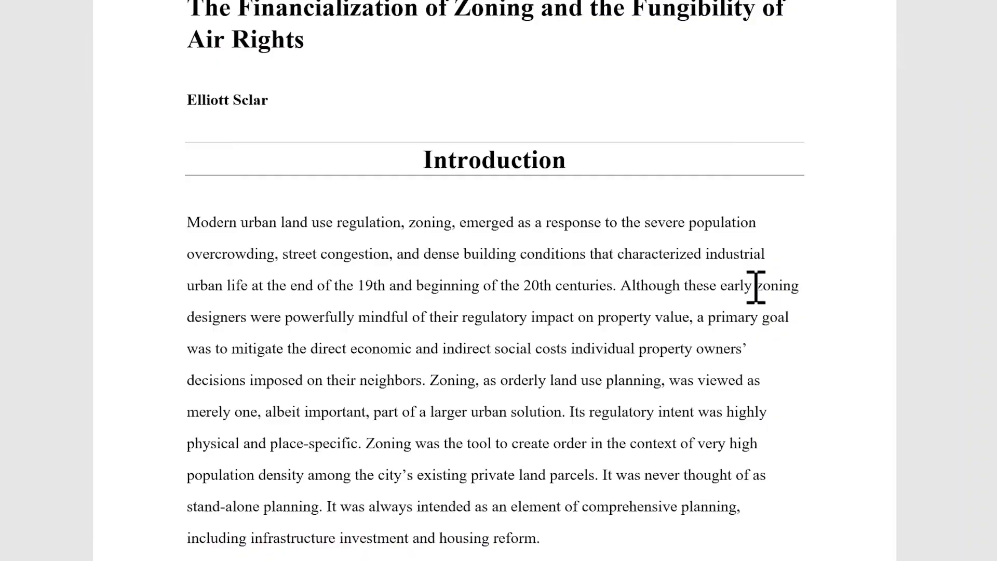
{"action": "left_click_drag", "start_coordinate": [757, 287], "coordinate": [247, 318]}
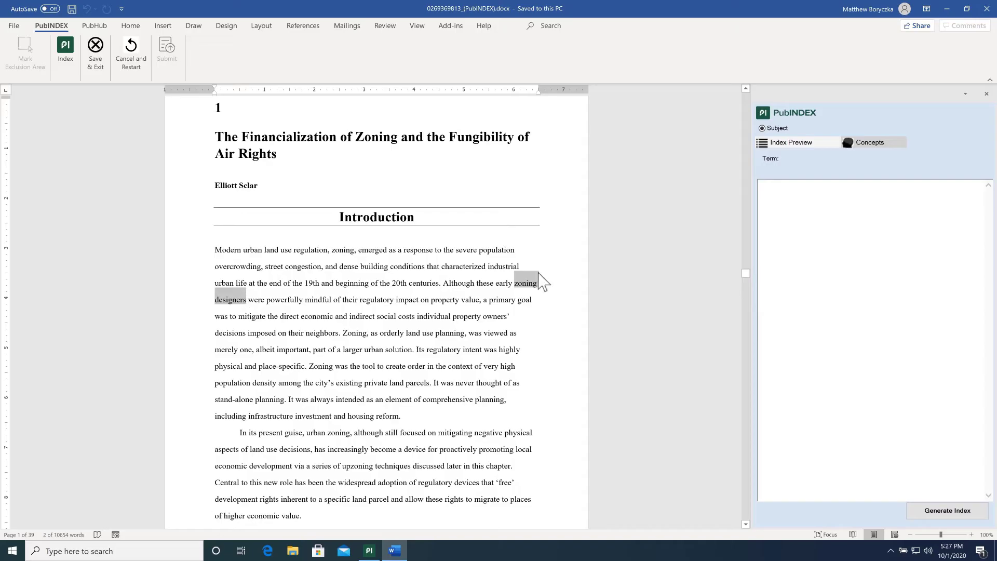
{"action": "left_click_drag", "start_coordinate": [786, 290], "coordinate": [808, 160]}
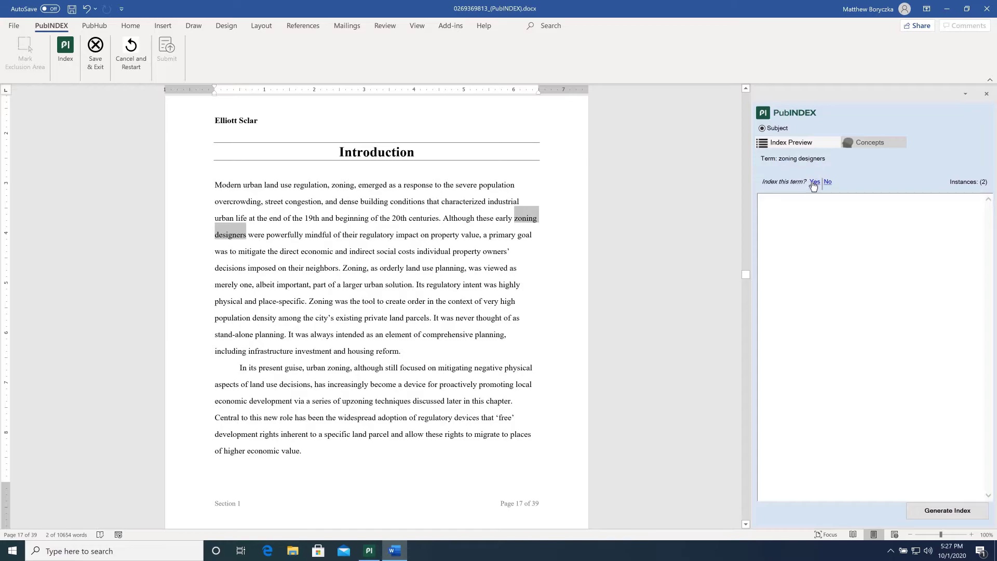
{"action": "left_click", "coordinate": [814, 182]}
{"action": "left_click", "coordinate": [826, 184]}
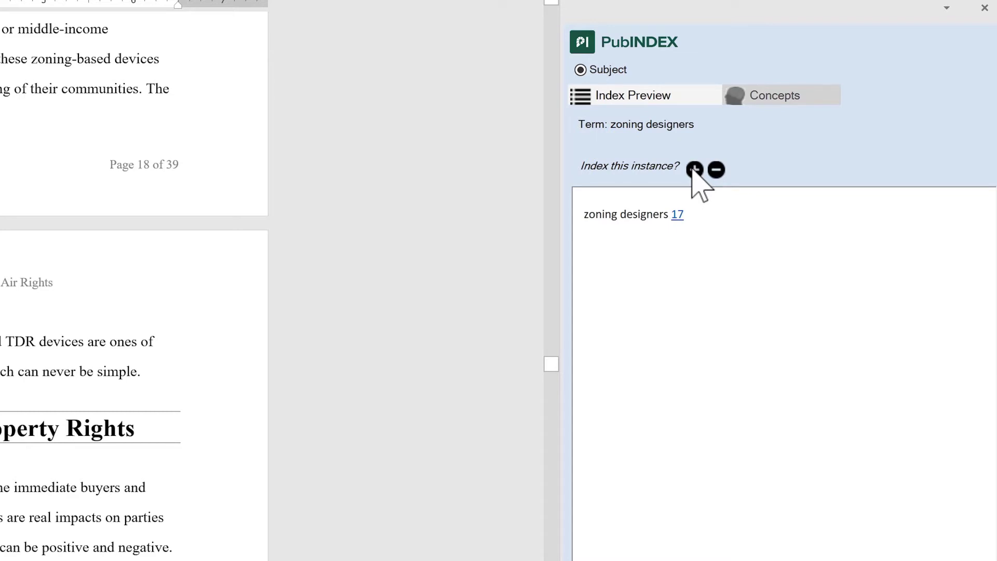
{"action": "left_click", "coordinate": [695, 170]}
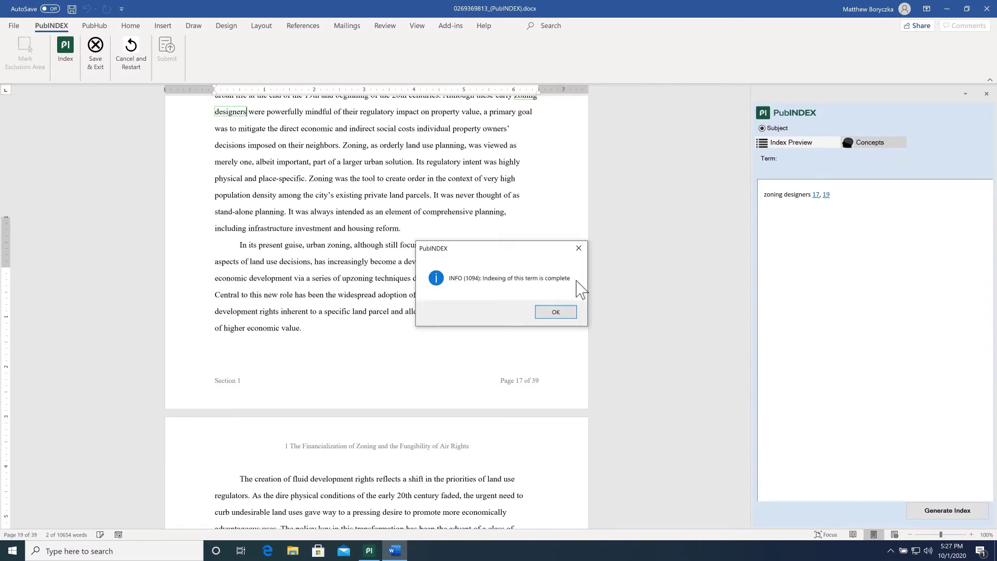
{"action": "left_click", "coordinate": [566, 312]}
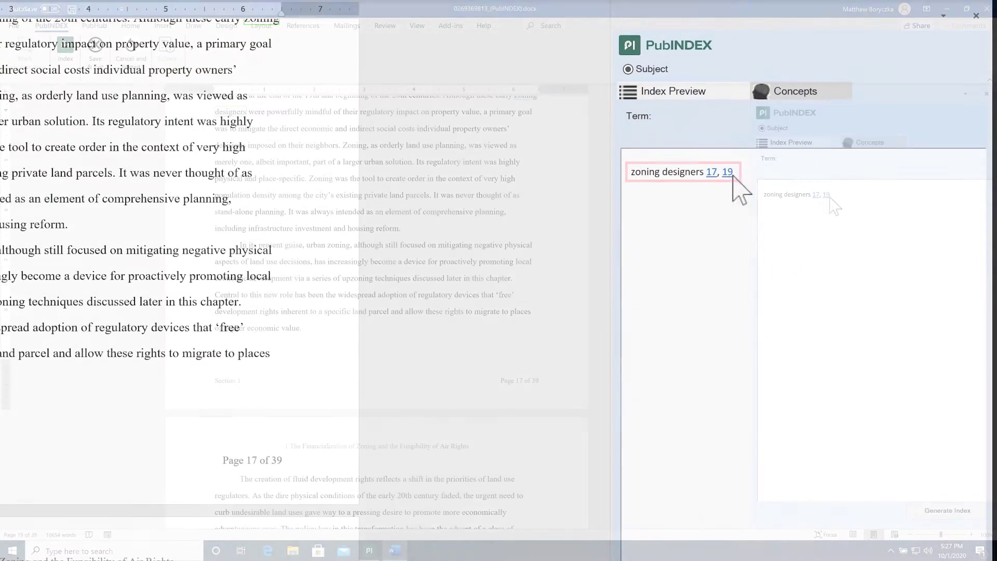
{"action": "left_click", "coordinate": [727, 173]}
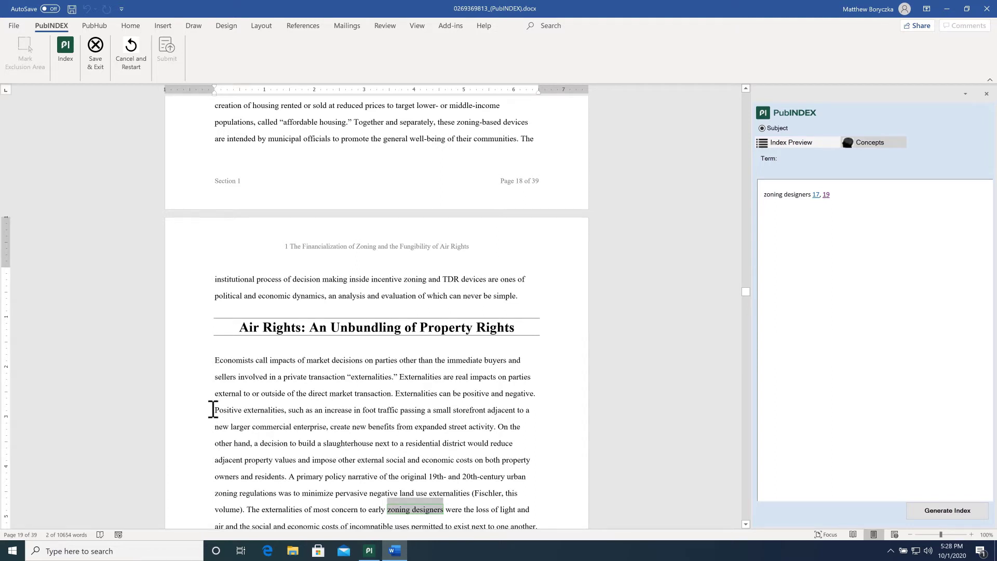
Index the term 'Positive externalities' at every occurrence, including pages 19 and 27
{"action": "left_click_drag", "start_coordinate": [216, 409], "coordinate": [794, 171]}
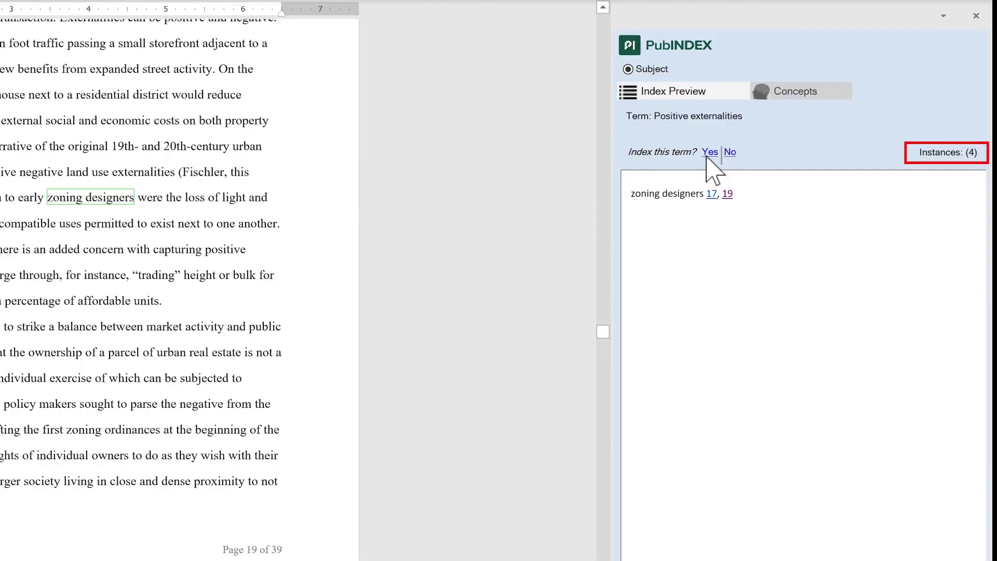
{"action": "left_click", "coordinate": [710, 153]}
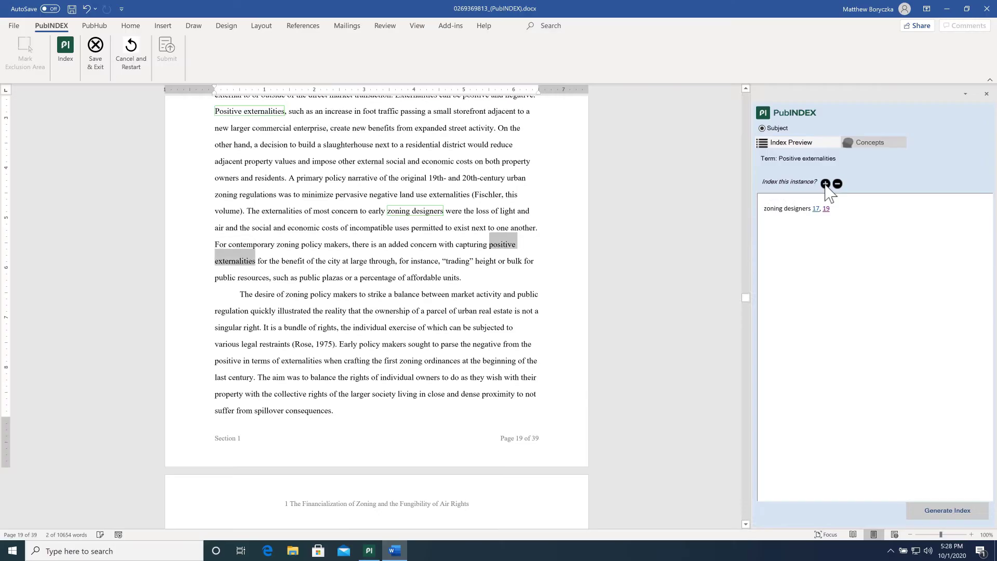
{"action": "left_click", "coordinate": [825, 184]}
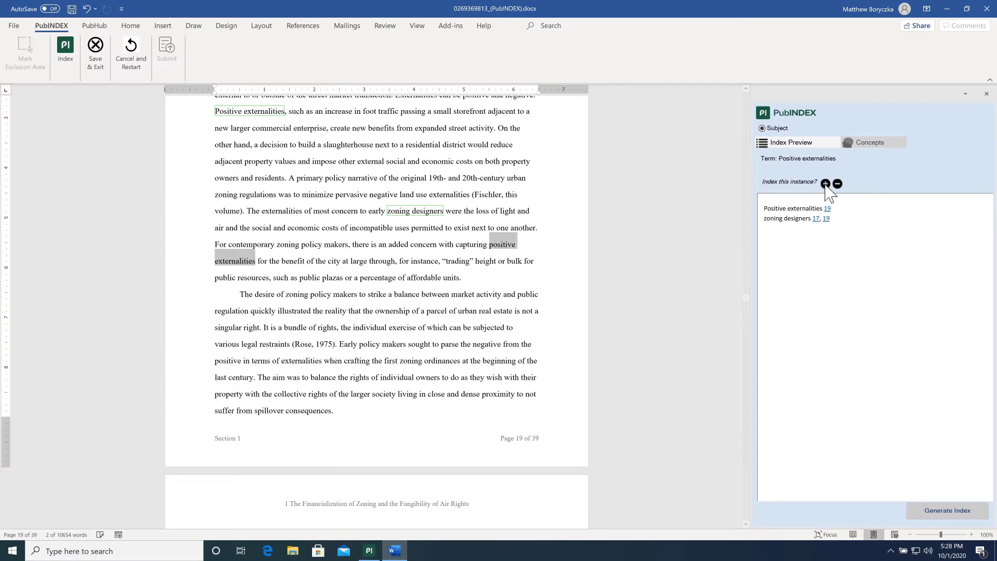
{"action": "left_click", "coordinate": [825, 184]}
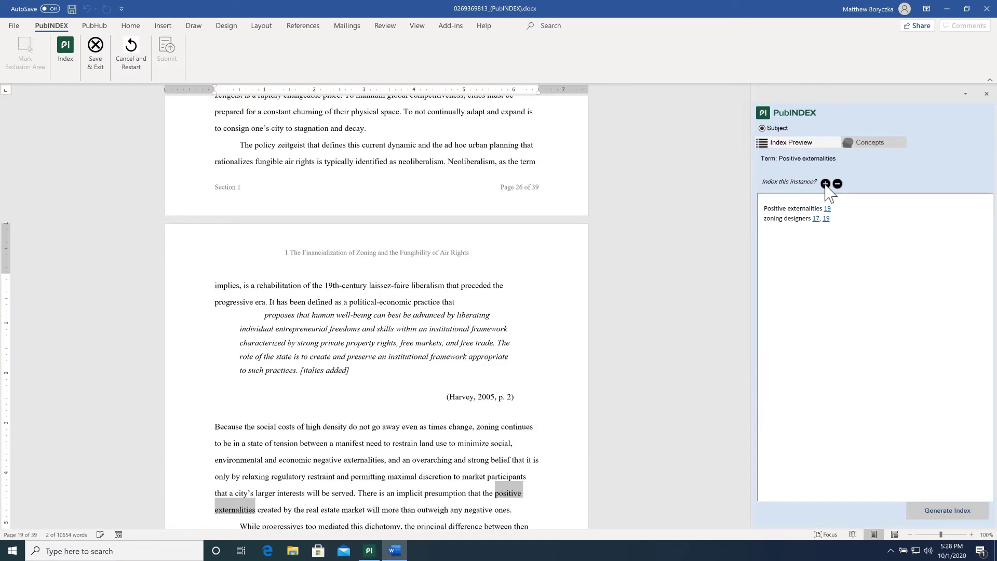
{"action": "left_click", "coordinate": [825, 183]}
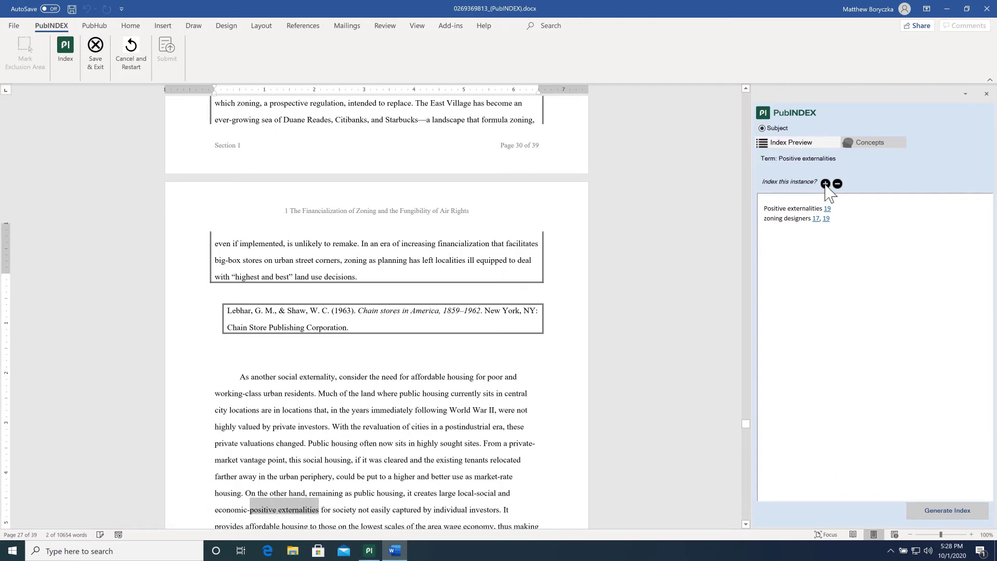
{"action": "left_click", "coordinate": [826, 184]}
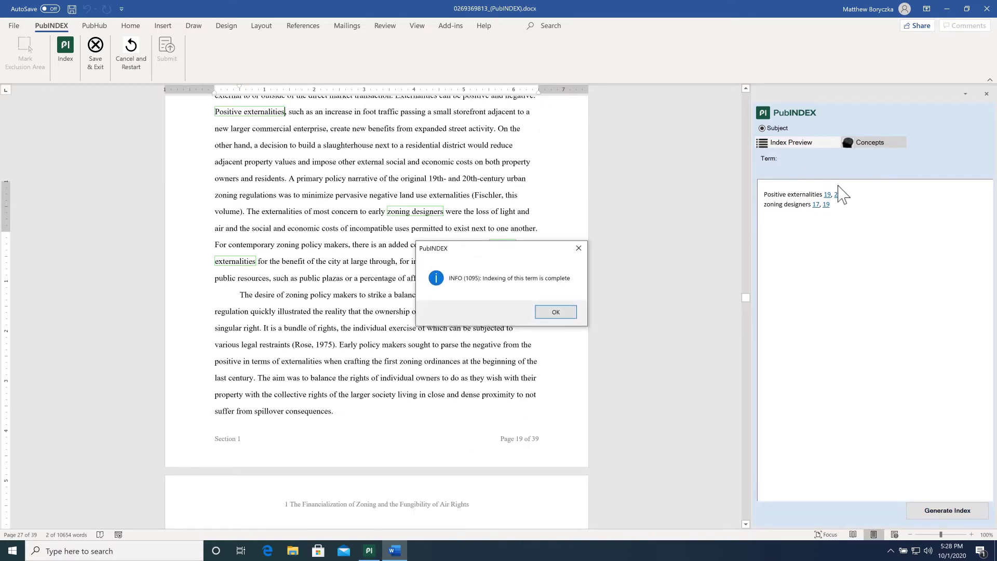
{"action": "left_click", "coordinate": [556, 313]}
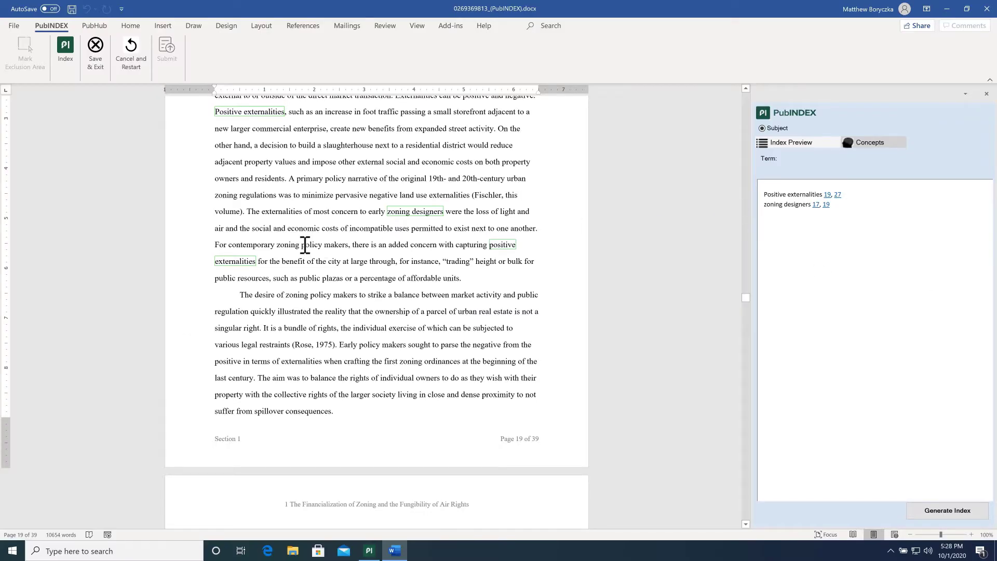
Send the word 'policy' to the PubINDEX Term box and answer No to indexing it
{"action": "double_click", "coordinate": [311, 245]}
{"action": "left_click_drag", "start_coordinate": [306, 247], "coordinate": [812, 163]}
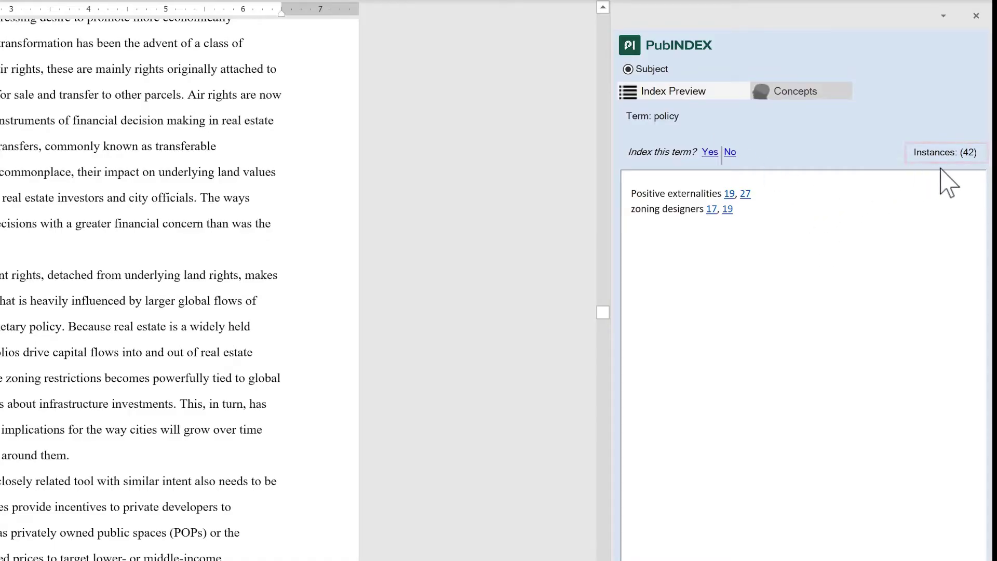
{"action": "left_click", "coordinate": [729, 152]}
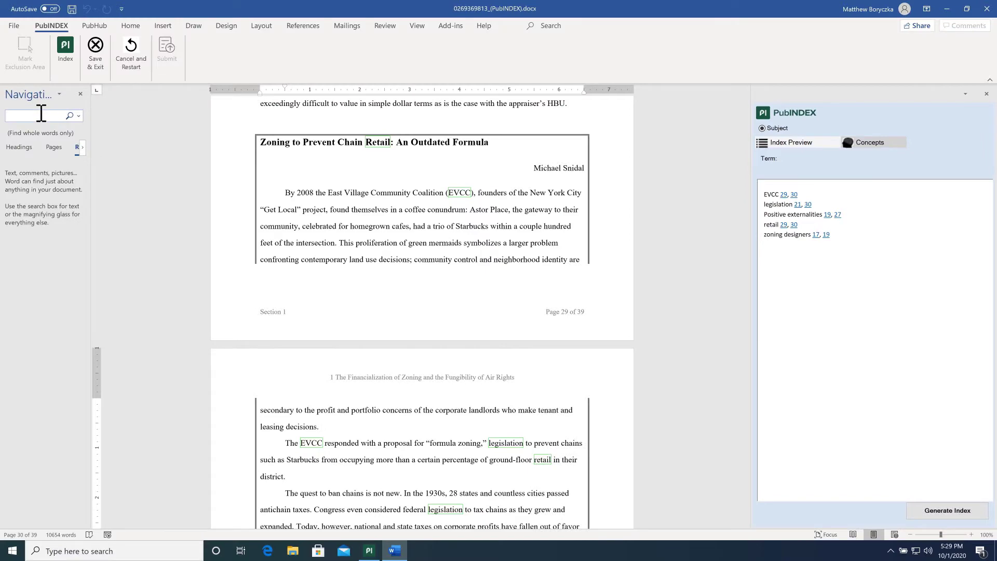
Find 'Communities' via the Navigation search and index it as a term (pages 18, 30)
{"action": "type", "text": "real estate"}
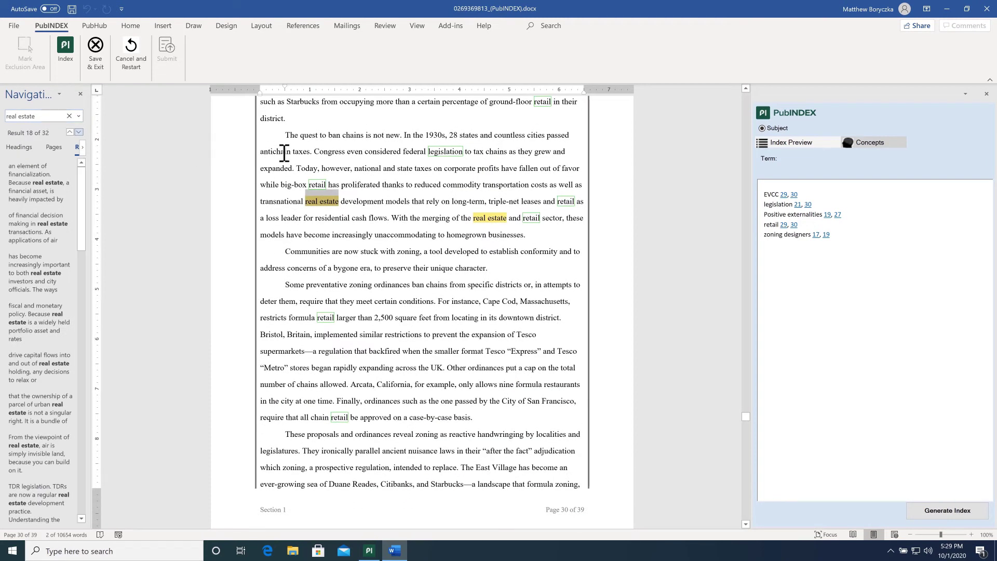
{"action": "left_click", "coordinate": [41, 117]}
{"action": "left_click", "coordinate": [41, 119]}
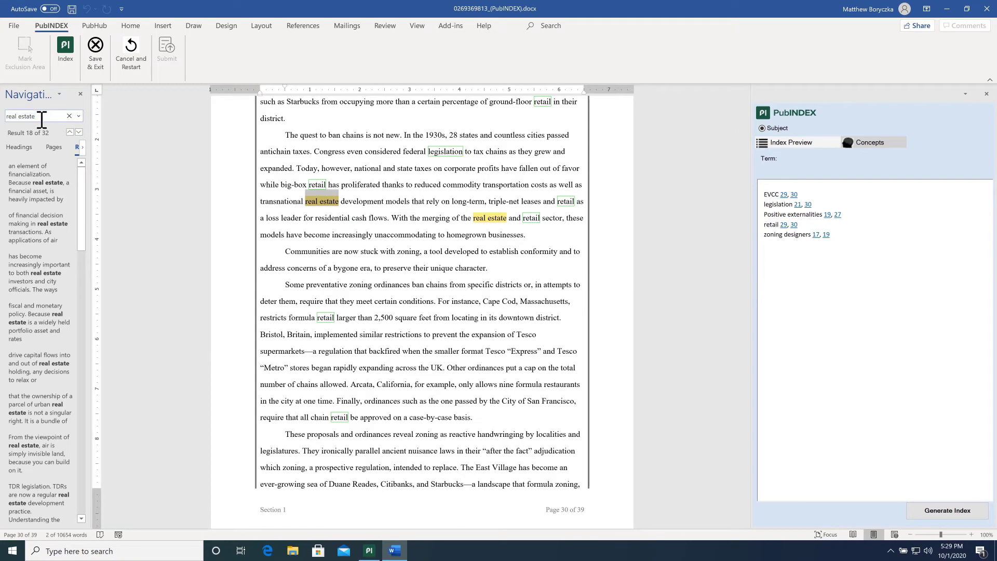
{"action": "triple_click", "coordinate": [41, 118]}
{"action": "type", "text": "communities"}
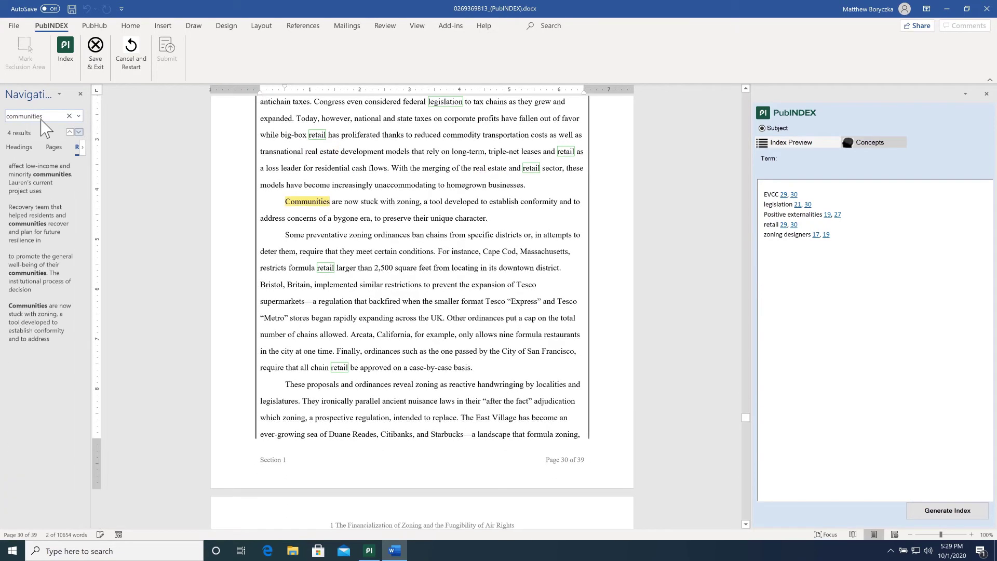
{"action": "double_click", "coordinate": [306, 202]}
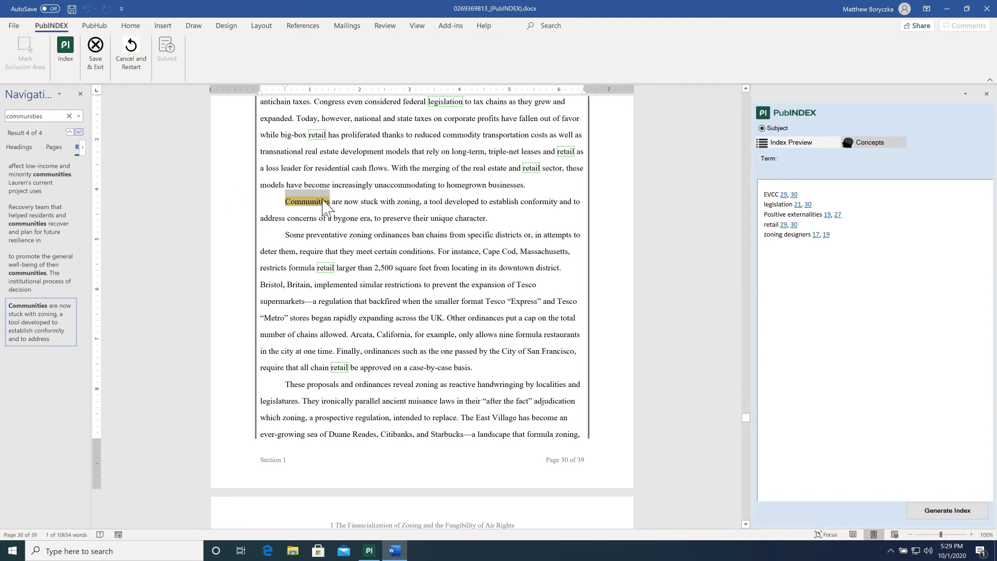
{"action": "left_click_drag", "start_coordinate": [324, 203], "coordinate": [821, 165]}
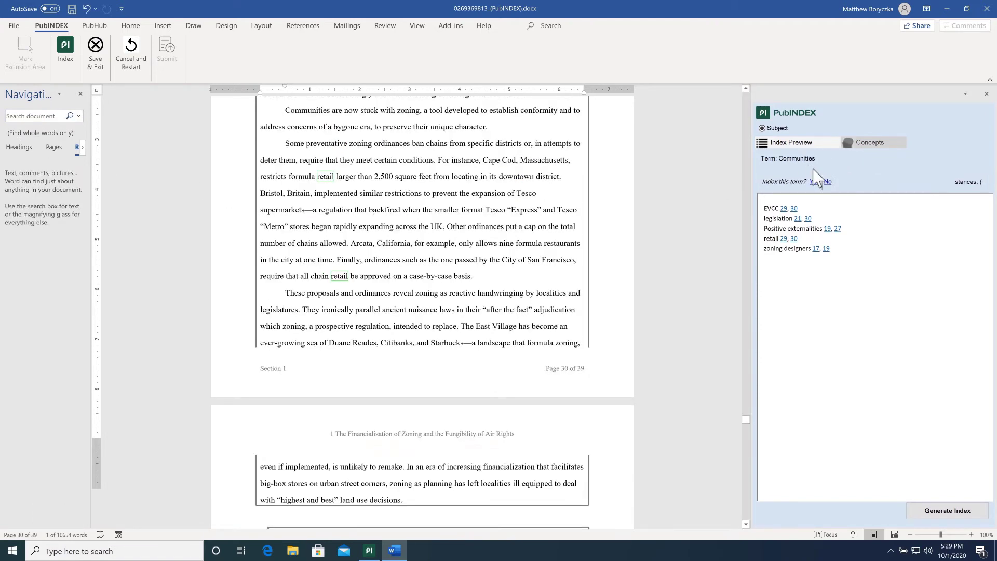
{"action": "left_click", "coordinate": [814, 182]}
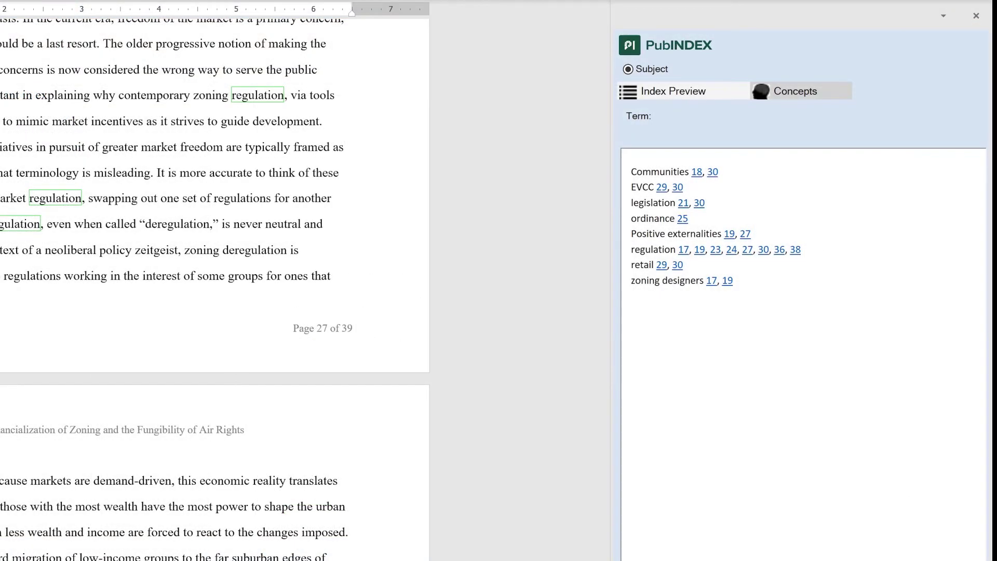
Create a new concept named 'Zoning regulation devices'
{"action": "left_click", "coordinate": [805, 94]}
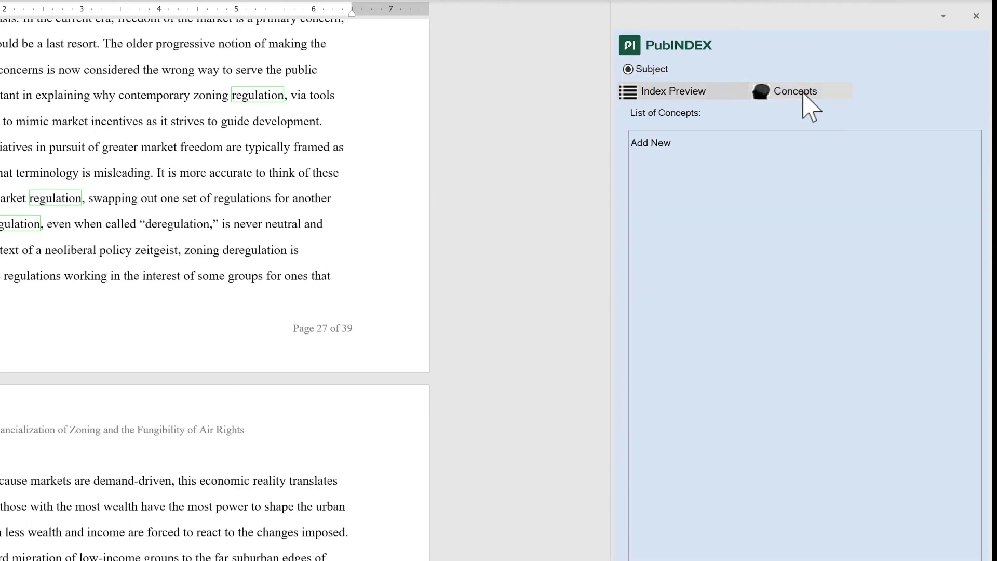
{"action": "double_click", "coordinate": [631, 150]}
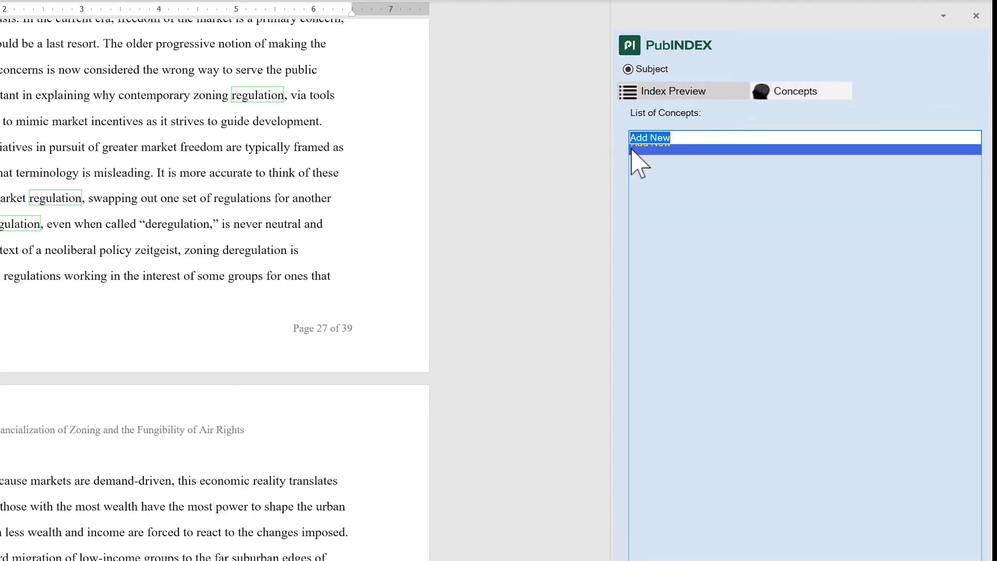
{"action": "type", "text": "Zoning regulation devices"}
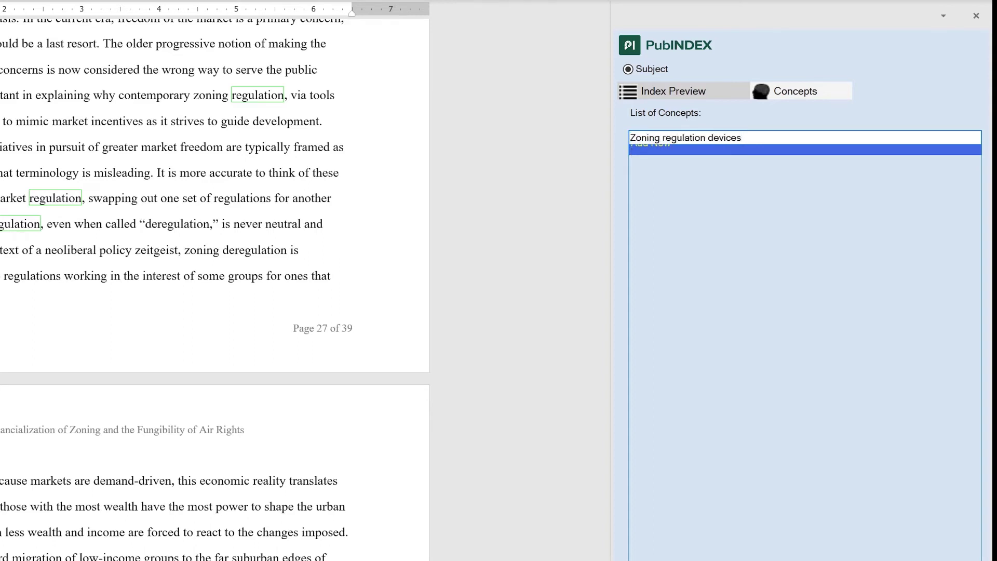
{"action": "key", "text": "Return"}
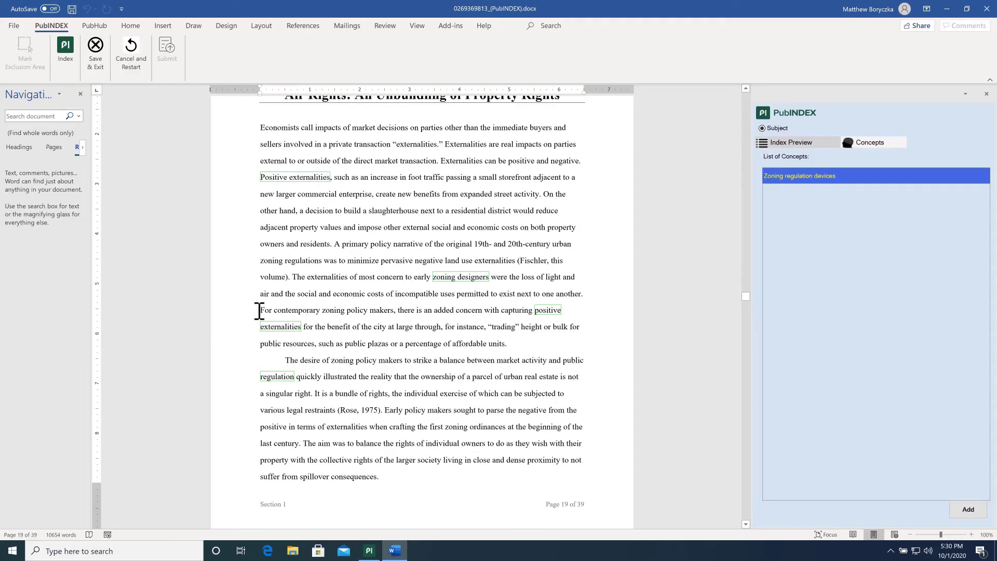
Link the 'For contemporary…(Rose, 1975)' passage and the 'In terms of the bundle' paragraph to the concept
{"action": "left_click_drag", "start_coordinate": [259, 310], "coordinate": [372, 409]}
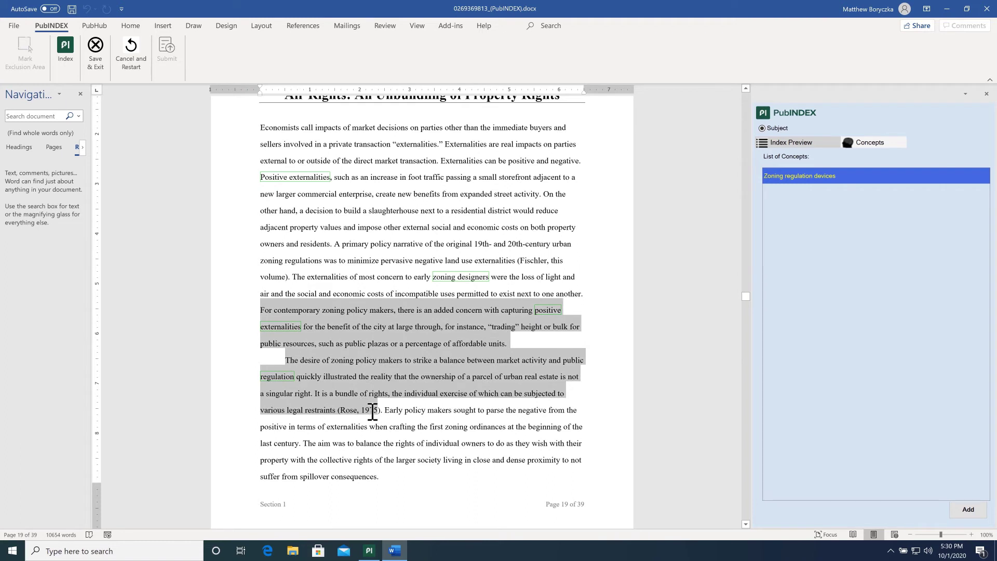
{"action": "left_click", "coordinate": [976, 513]}
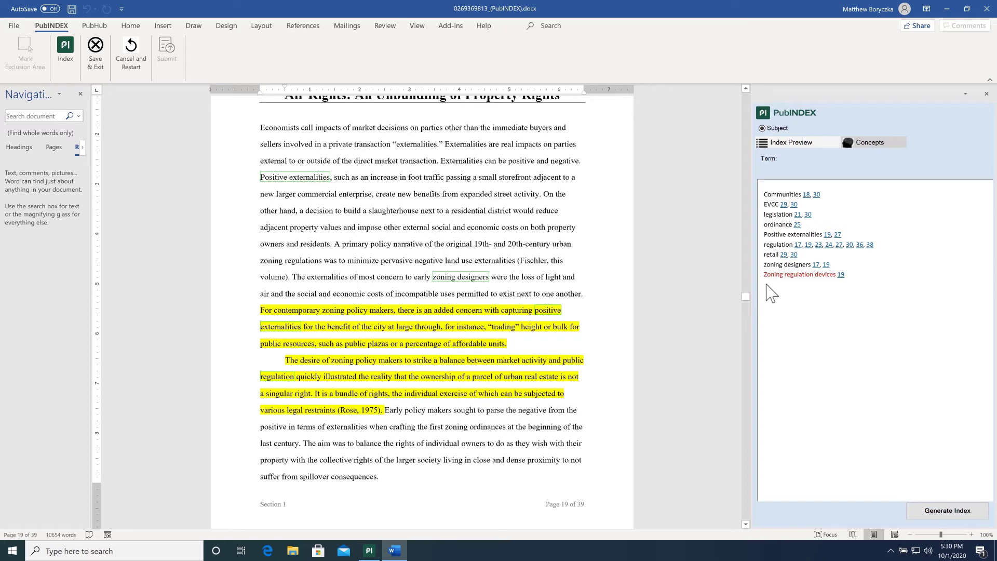
{"action": "left_click", "coordinate": [898, 141]}
{"action": "scroll", "coordinate": [276, 260], "scroll_direction": "down", "scroll_amount": 7}
{"action": "left_click_drag", "start_coordinate": [285, 261], "coordinate": [553, 322]}
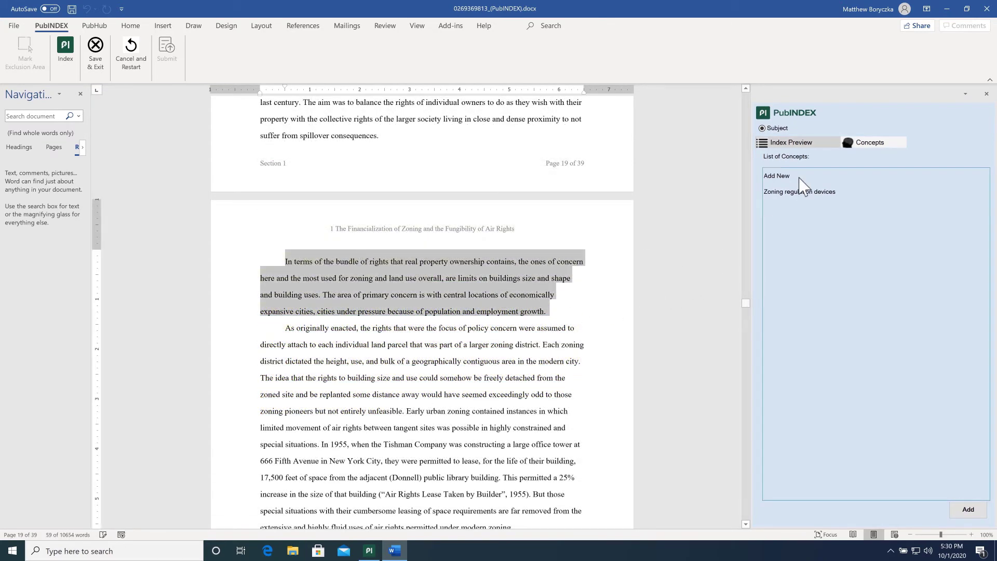
{"action": "left_click", "coordinate": [812, 193]}
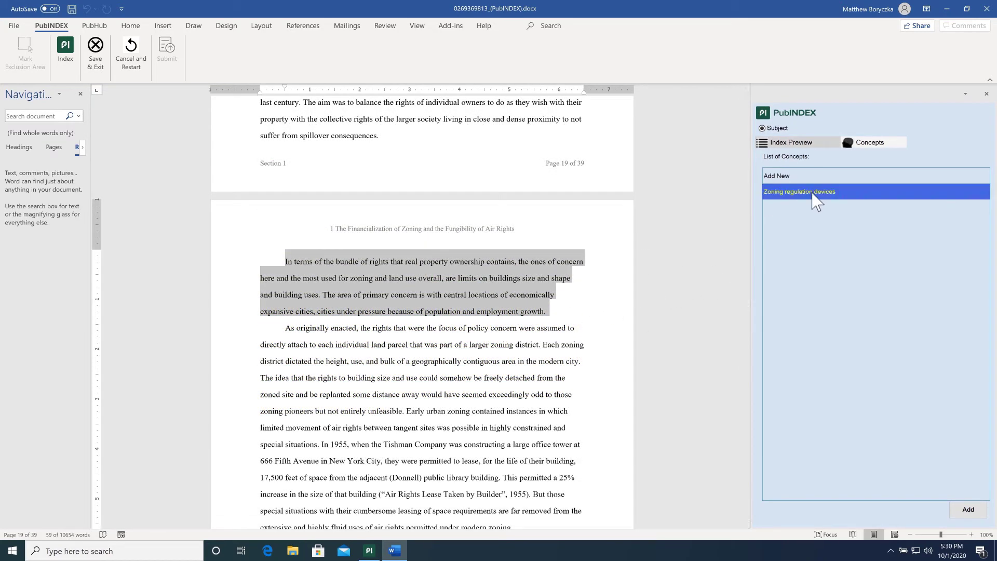
{"action": "left_click", "coordinate": [969, 510]}
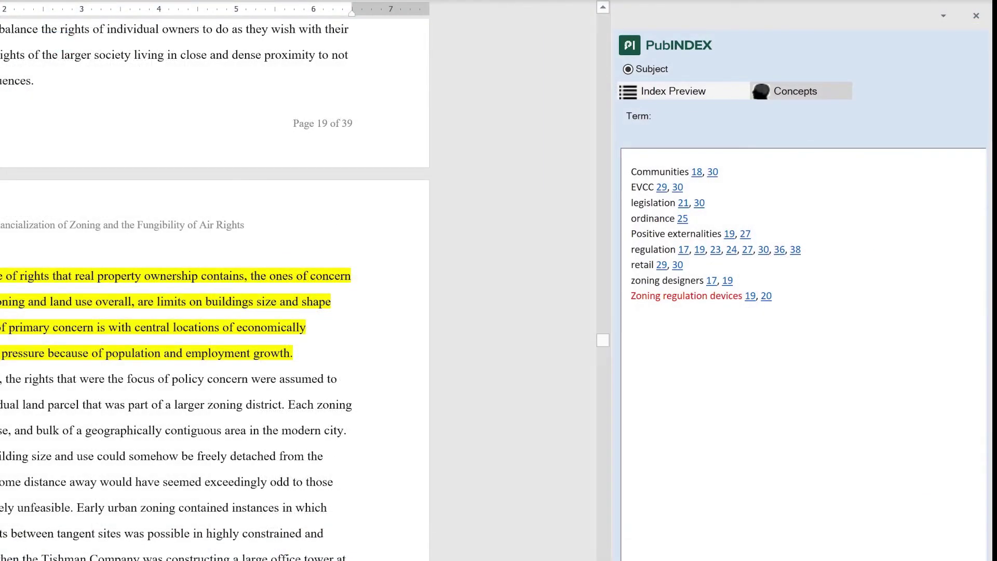
Nest zoning designers under Zoning regulation devices and add a See reference there from Positive externalities
{"action": "left_click_drag", "start_coordinate": [669, 309], "coordinate": [670, 298]}
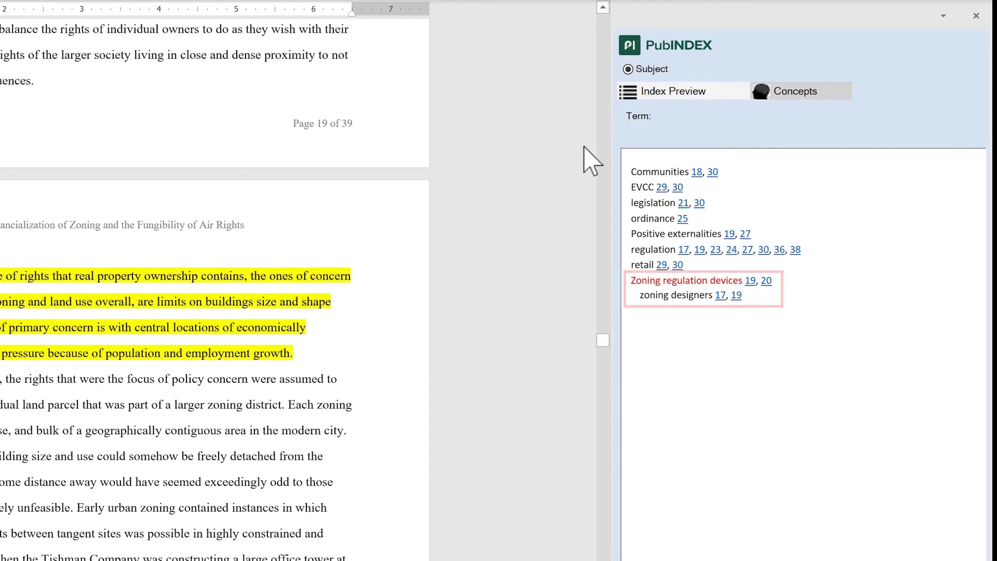
{"action": "right_click", "coordinate": [670, 237]}
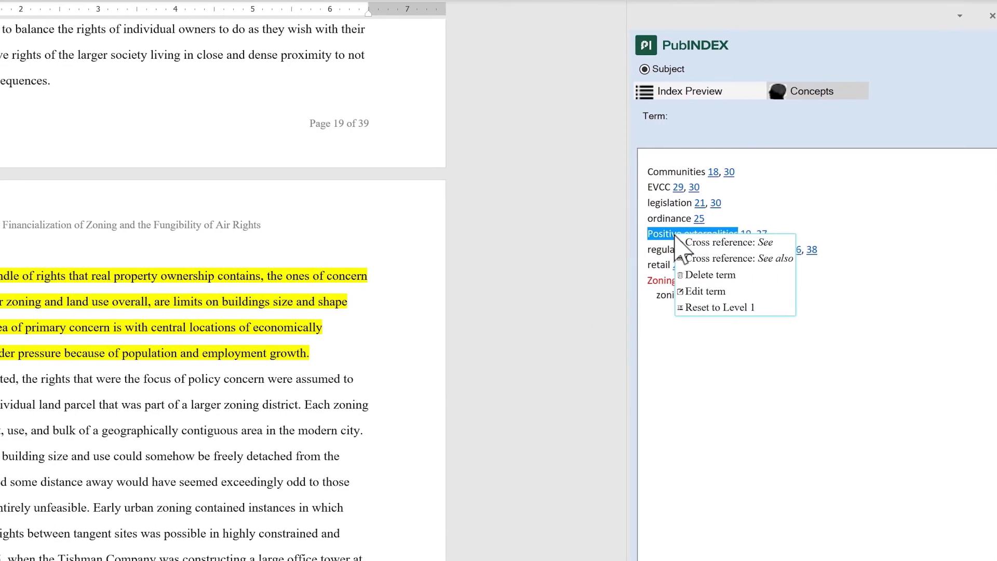
{"action": "left_click", "coordinate": [712, 243]}
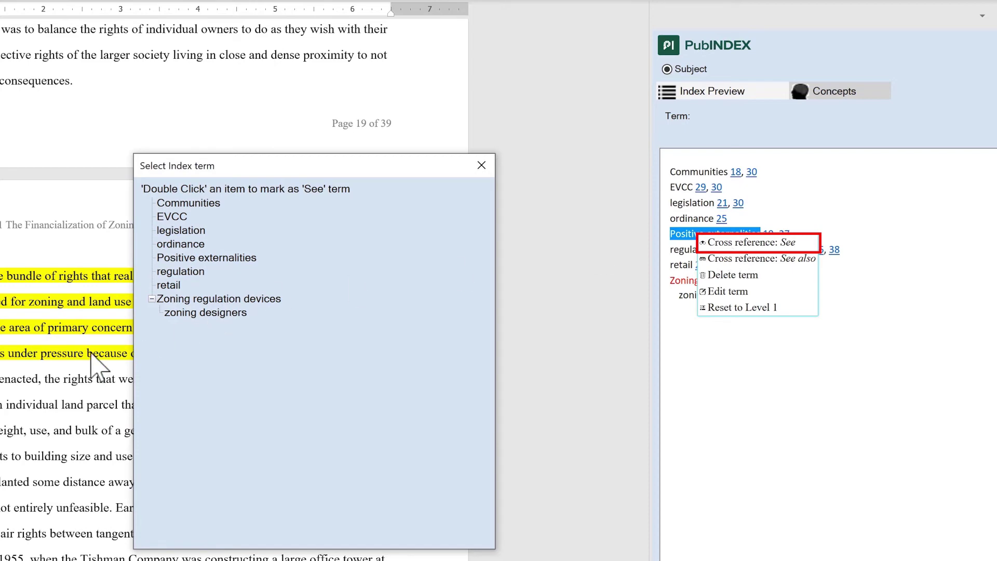
{"action": "double_click", "coordinate": [226, 298]}
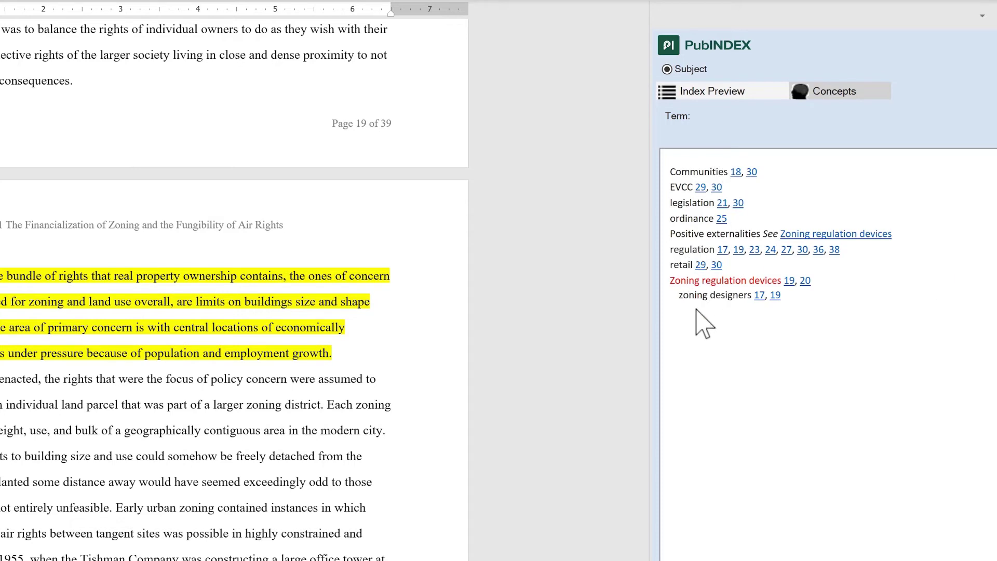
Rename the zoning designers subentry to 'designers, zoning'
{"action": "right_click", "coordinate": [704, 289]}
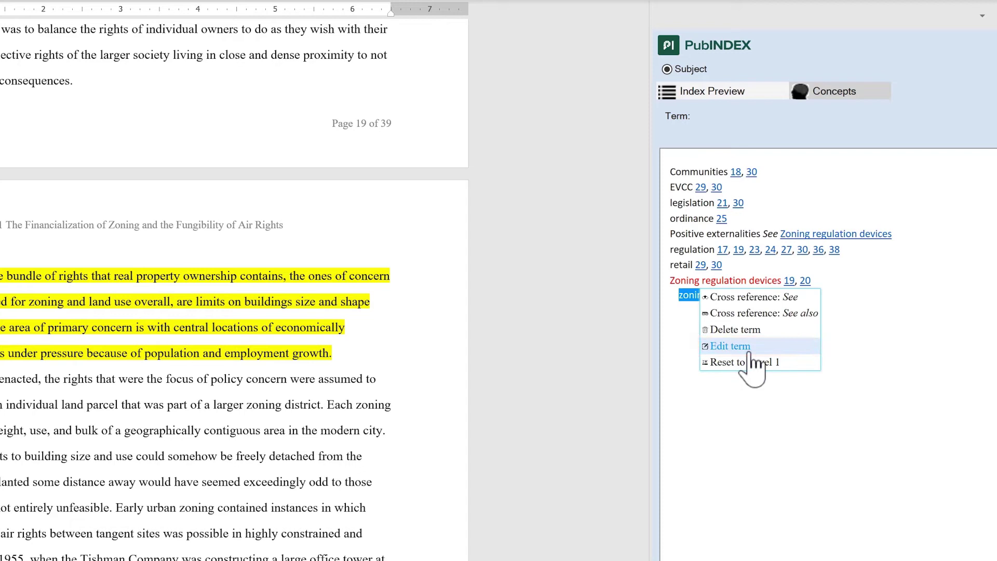
{"action": "left_click", "coordinate": [750, 351]}
{"action": "key", "text": "ctrl+shift+Right"}
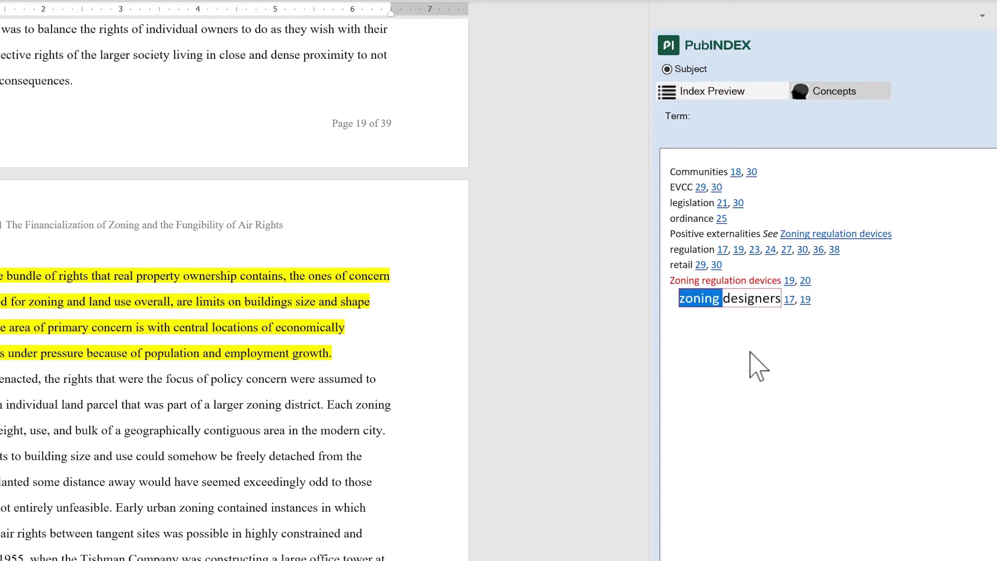
{"action": "key", "text": "Delete"}
{"action": "type", "text": ", zoning"}
{"action": "key", "text": "Return"}
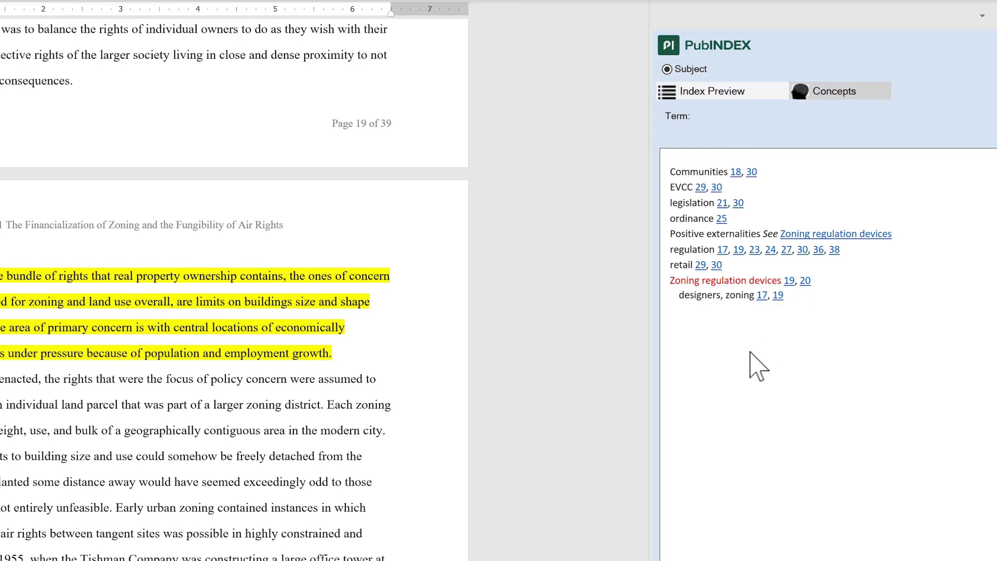
Edit the regulation entry to make it bold italic
{"action": "right_click", "coordinate": [681, 249]}
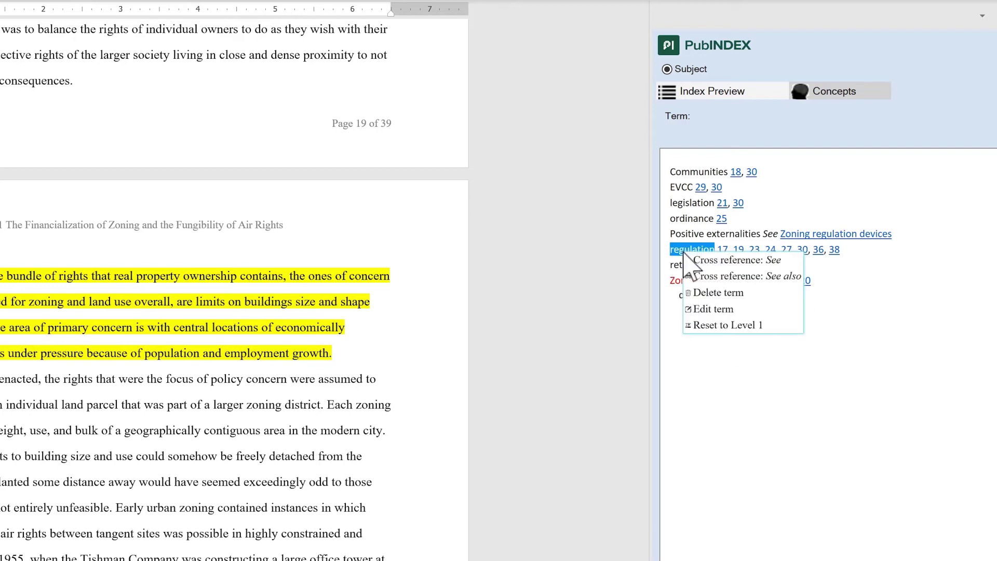
{"action": "left_click", "coordinate": [705, 309]}
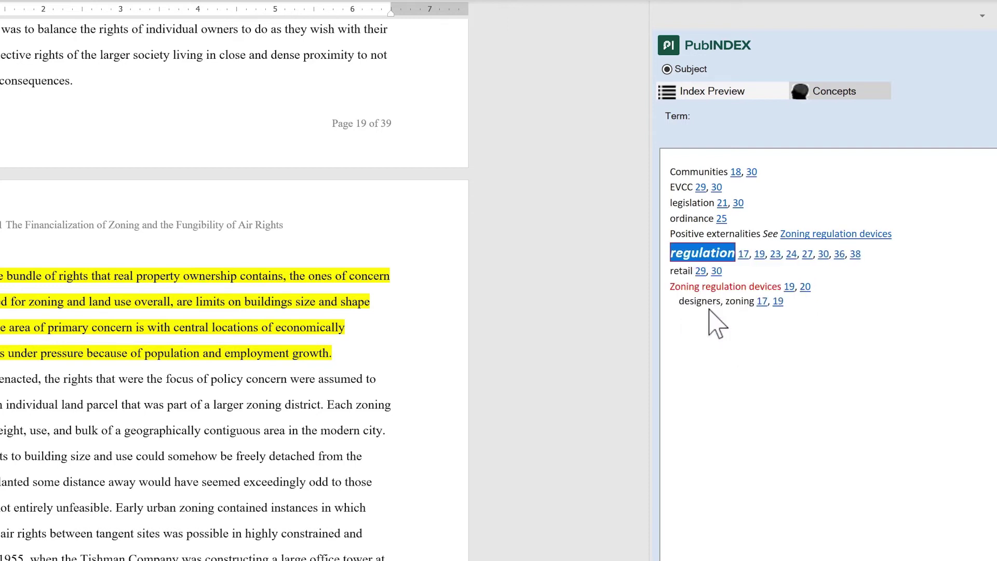
{"action": "key", "text": "Return"}
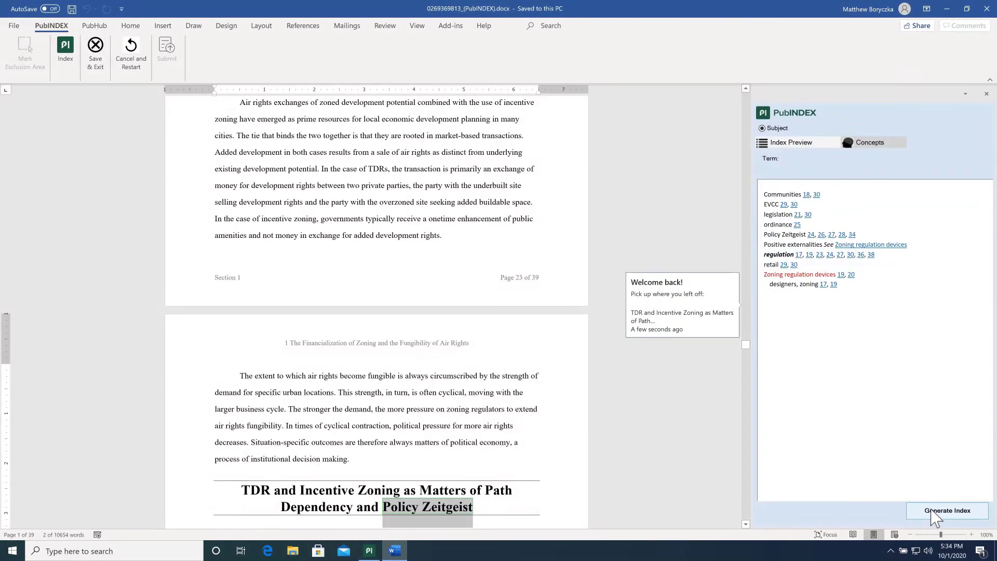
Generate the index with Alphabet Headings Required, then follow Zoning regulation devices' page 19 link
{"action": "left_click", "coordinate": [935, 511]}
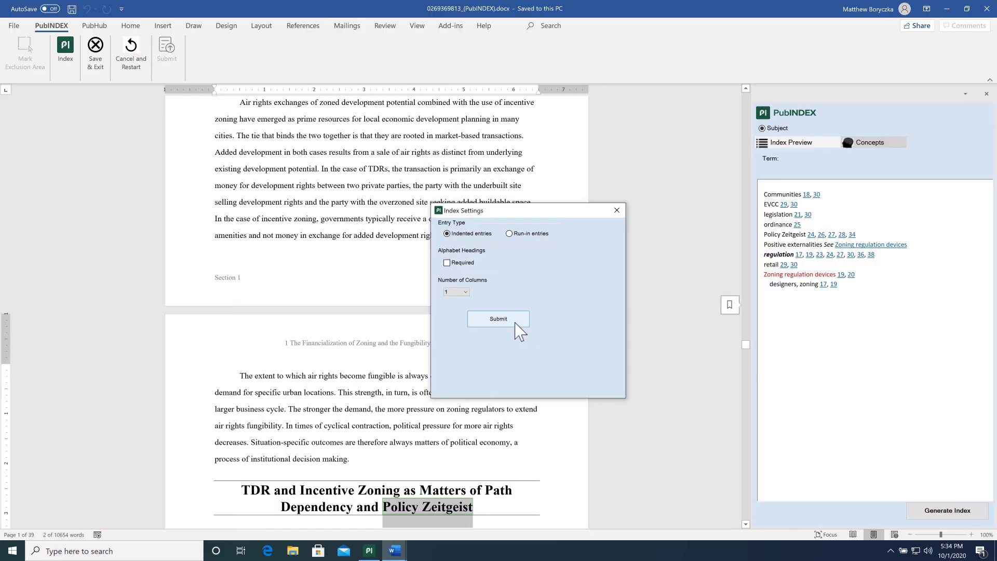
{"action": "left_click", "coordinate": [498, 319]}
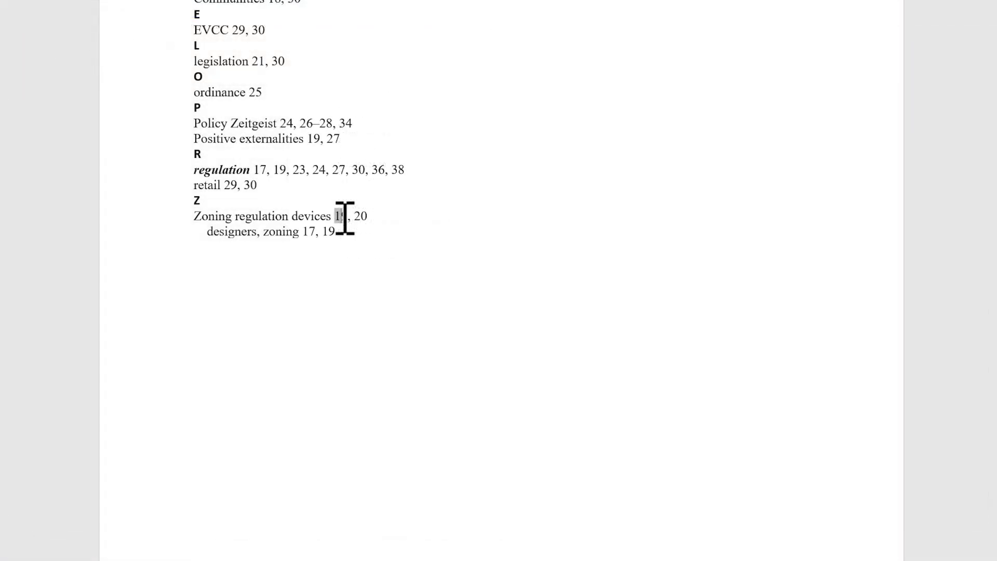
{"action": "left_click", "coordinate": [345, 216]}
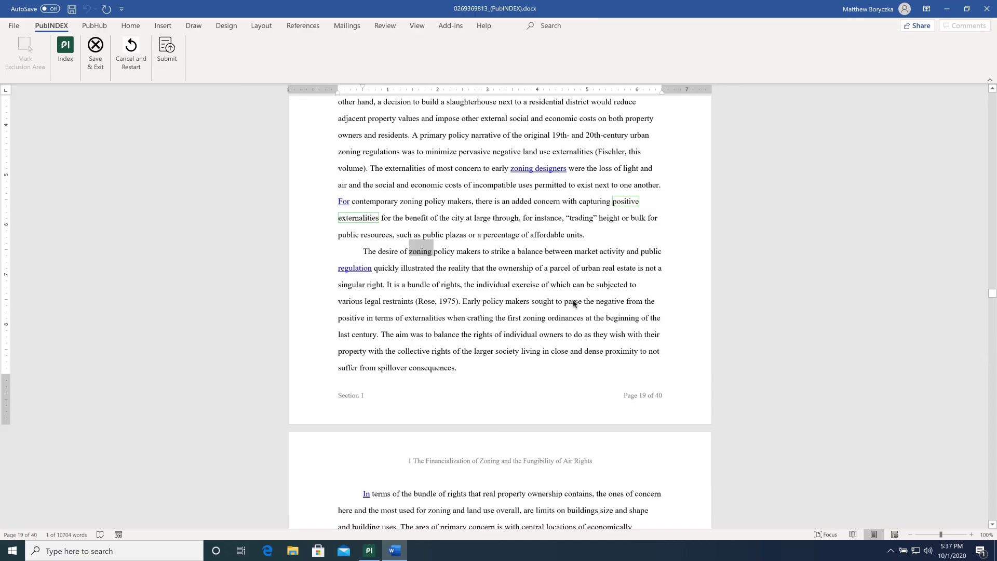
Go back from the page-19 passage to the generated Index on page 40
{"action": "left_click", "coordinate": [420, 253]}
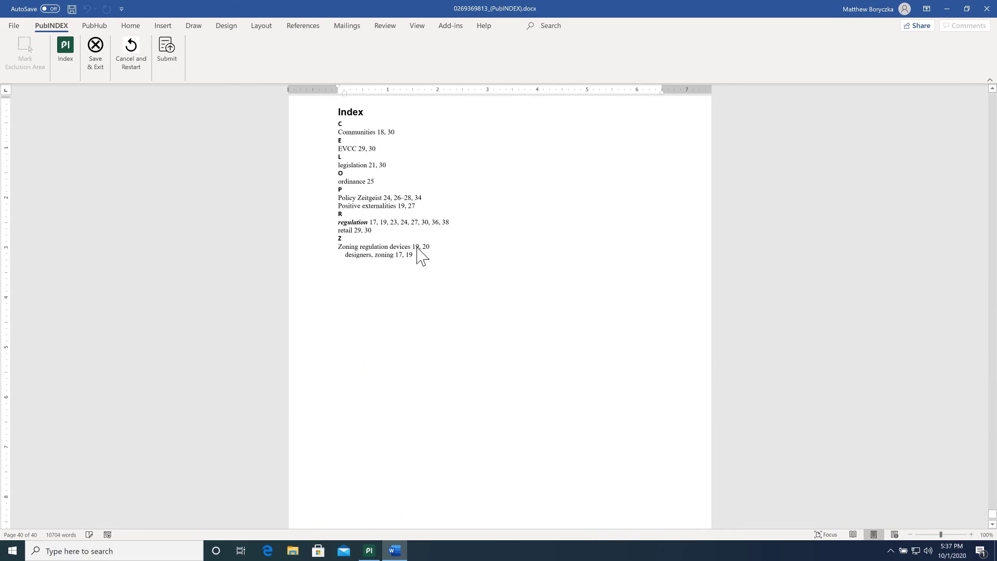